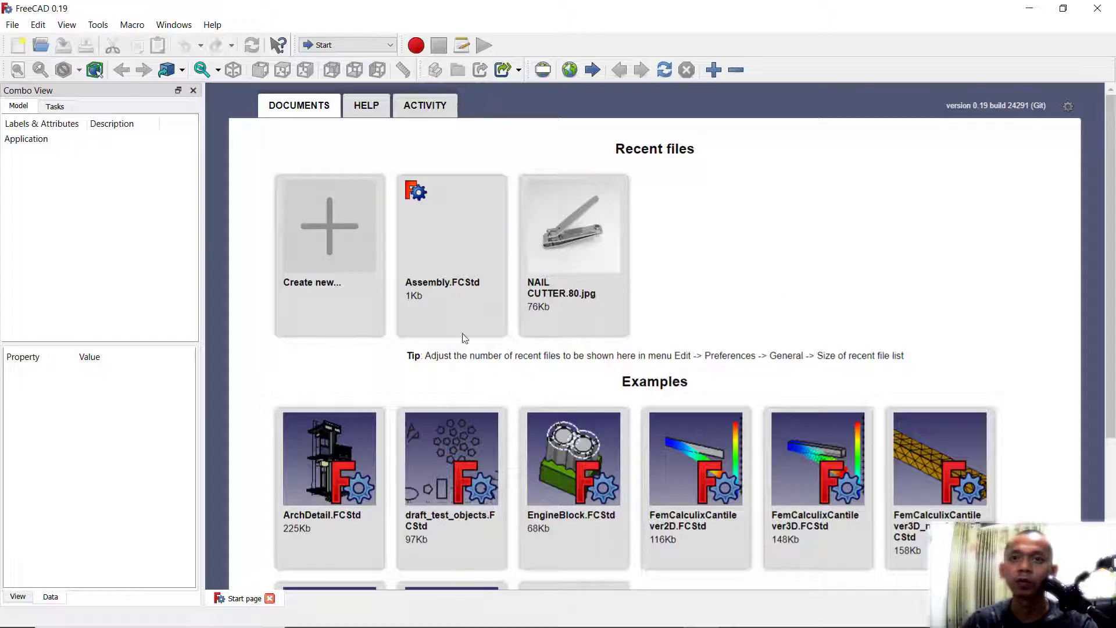
Step: Create a new document, switch to the Part Design workbench and start a body sketch on the XY plane
left_click(285, 241)
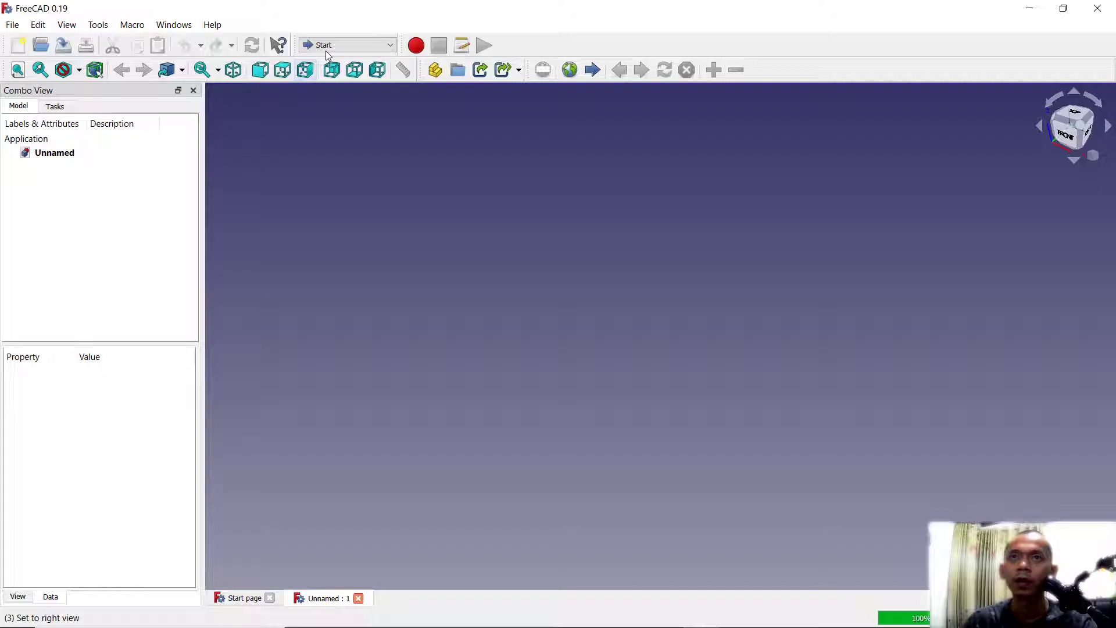
left_click(348, 46)
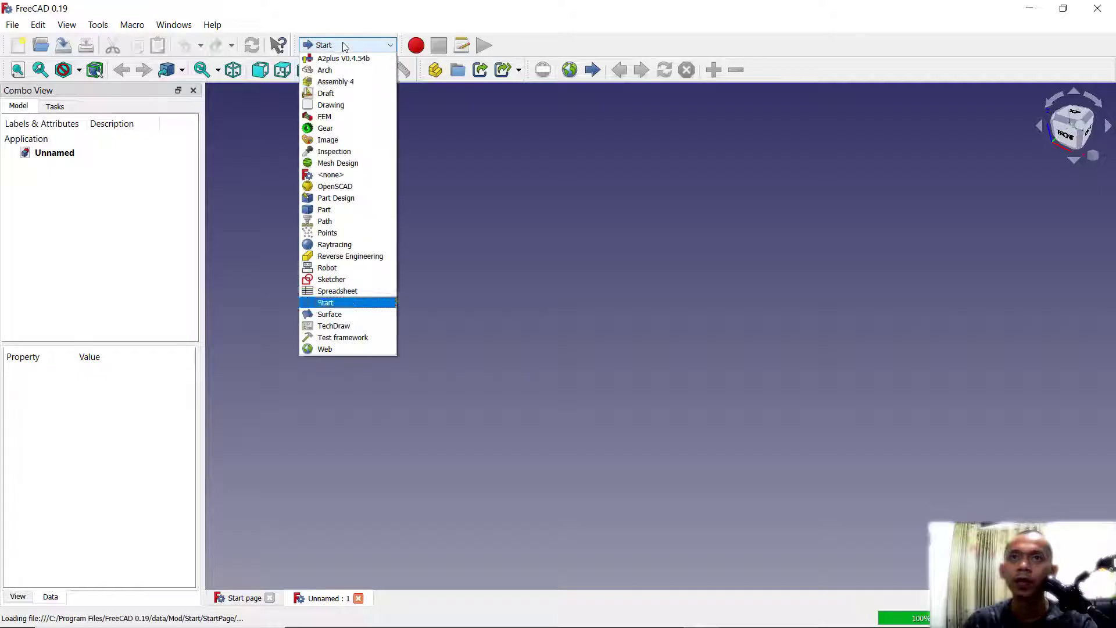
left_click(352, 200)
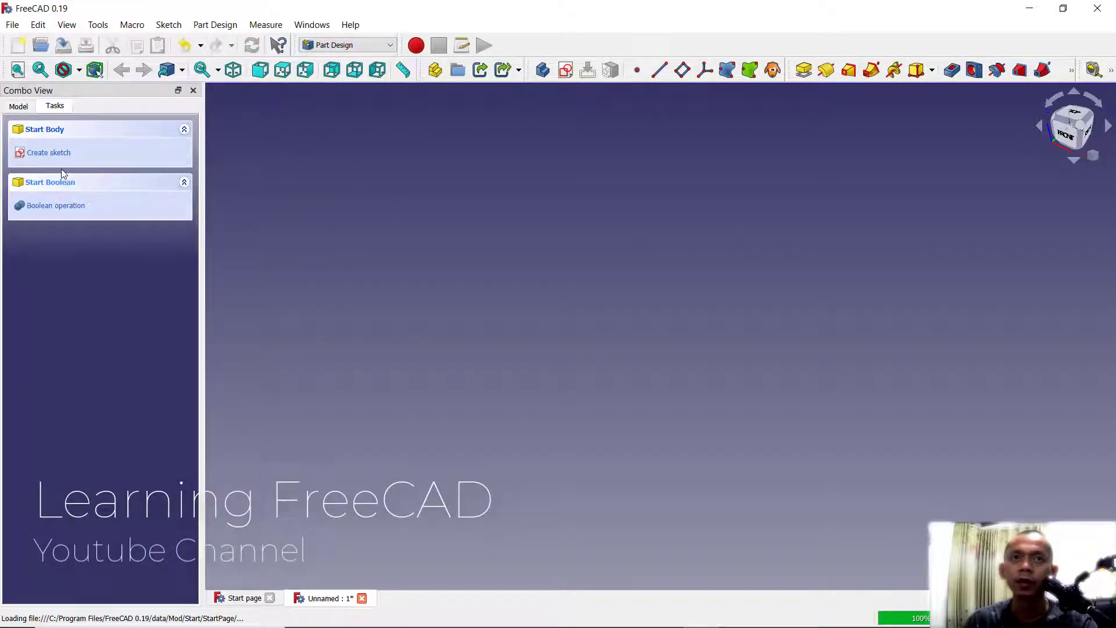
left_click(52, 156)
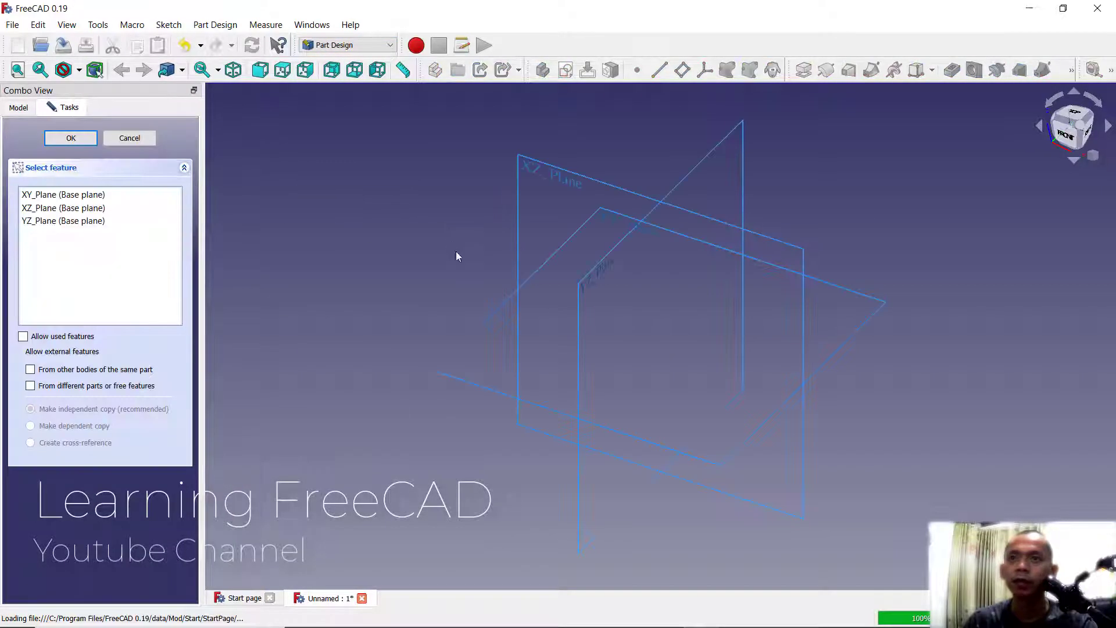
left_click(499, 317)
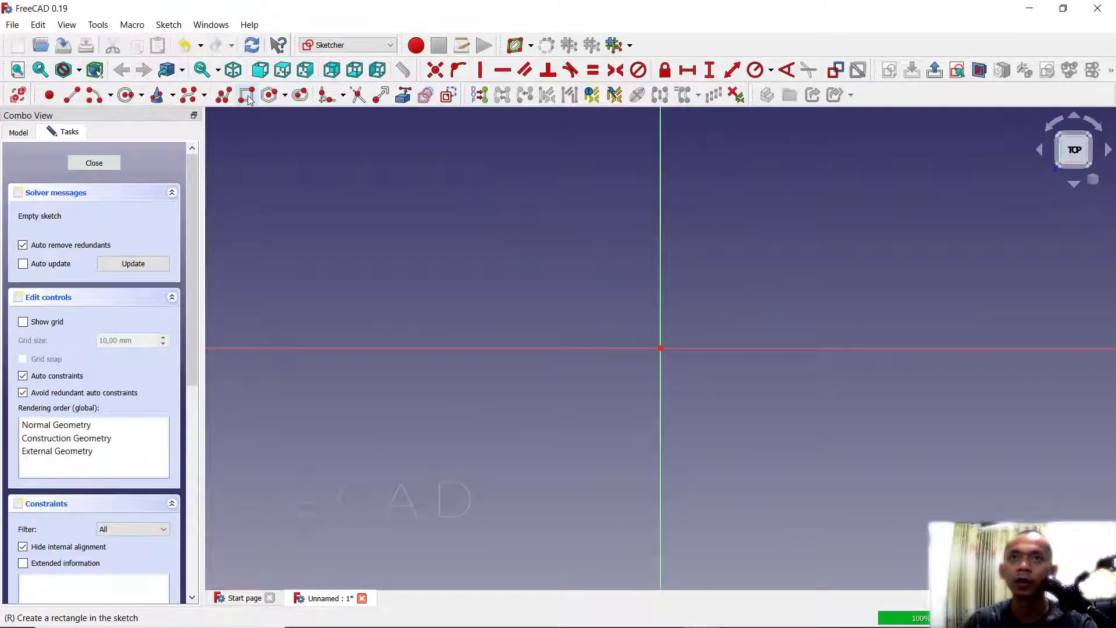
Step: Sketch a circle to the left of the origin, constrain its radius to 10 mm and close the sketch
left_click(567, 326)
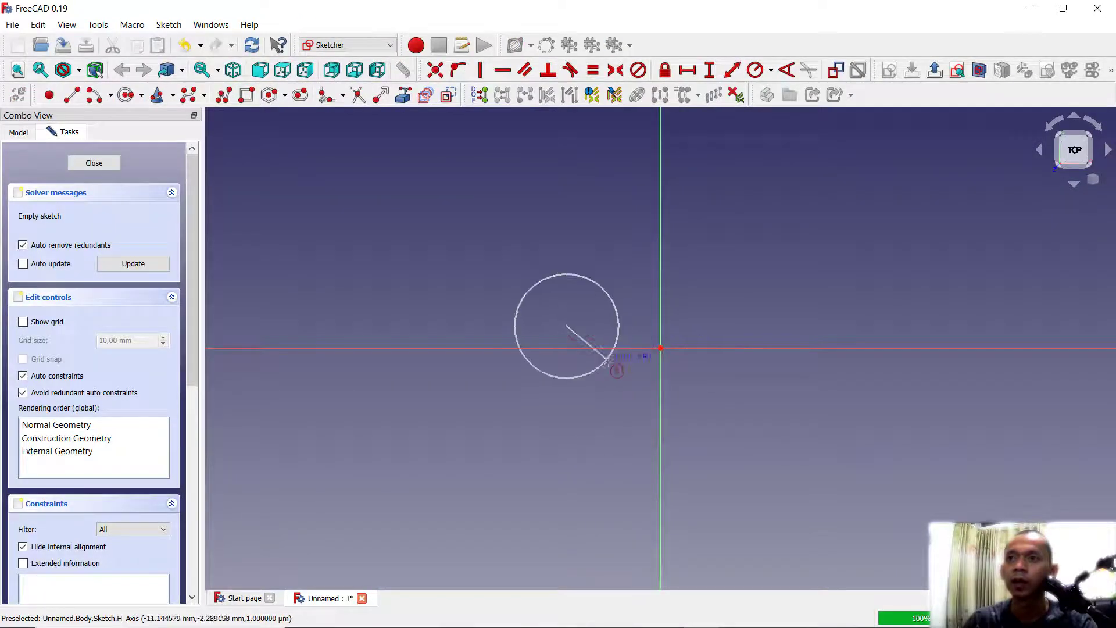
left_click(615, 373)
left_click(754, 71)
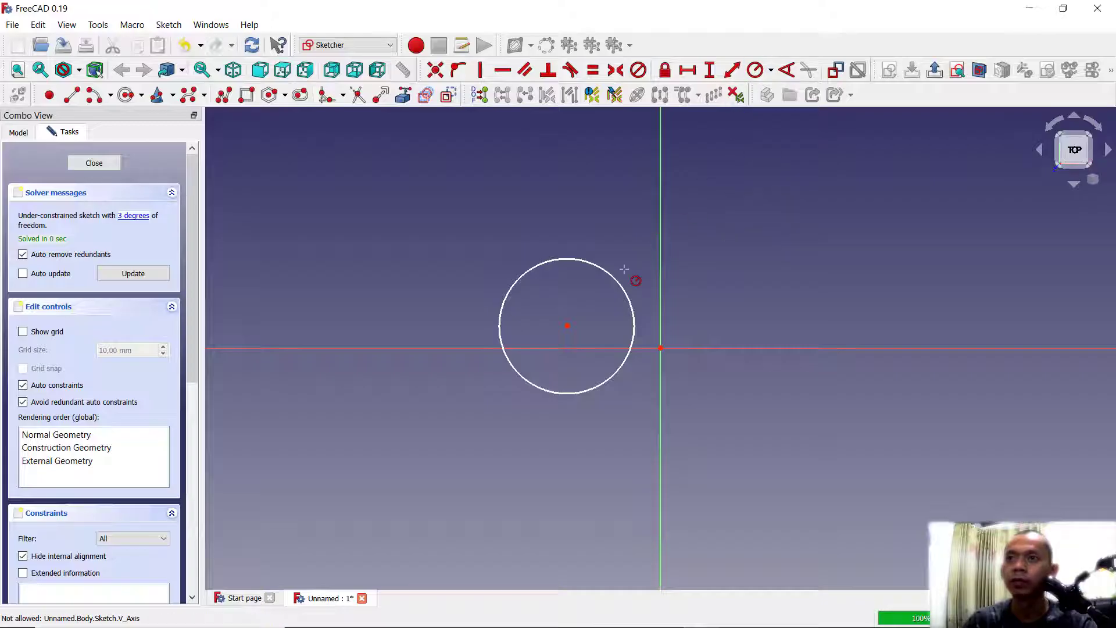
left_click(630, 292)
type("10")
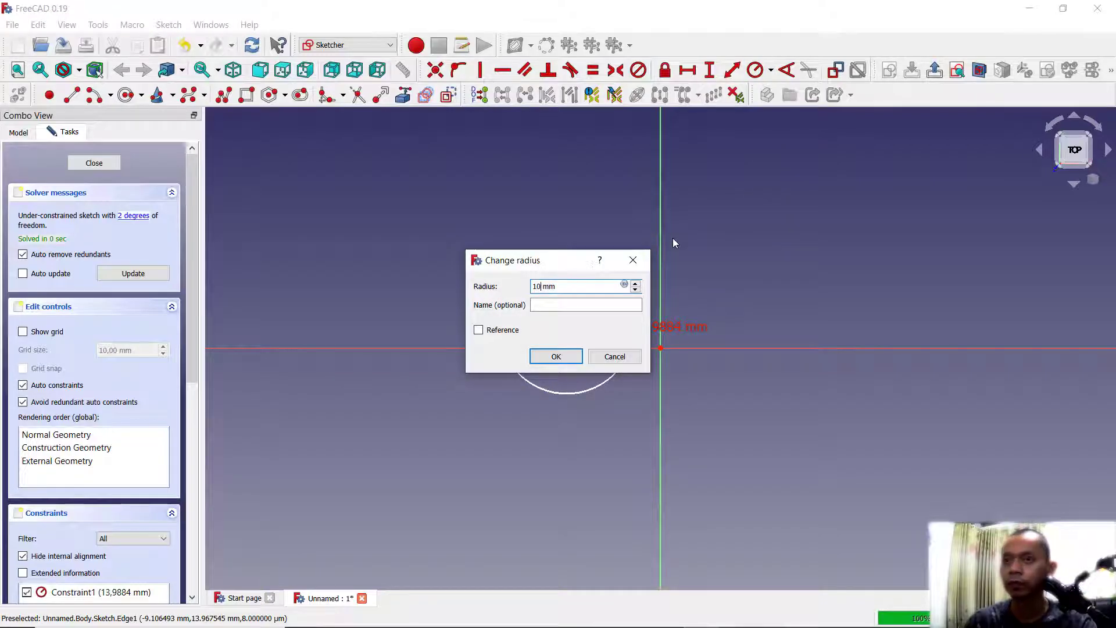
key("Return")
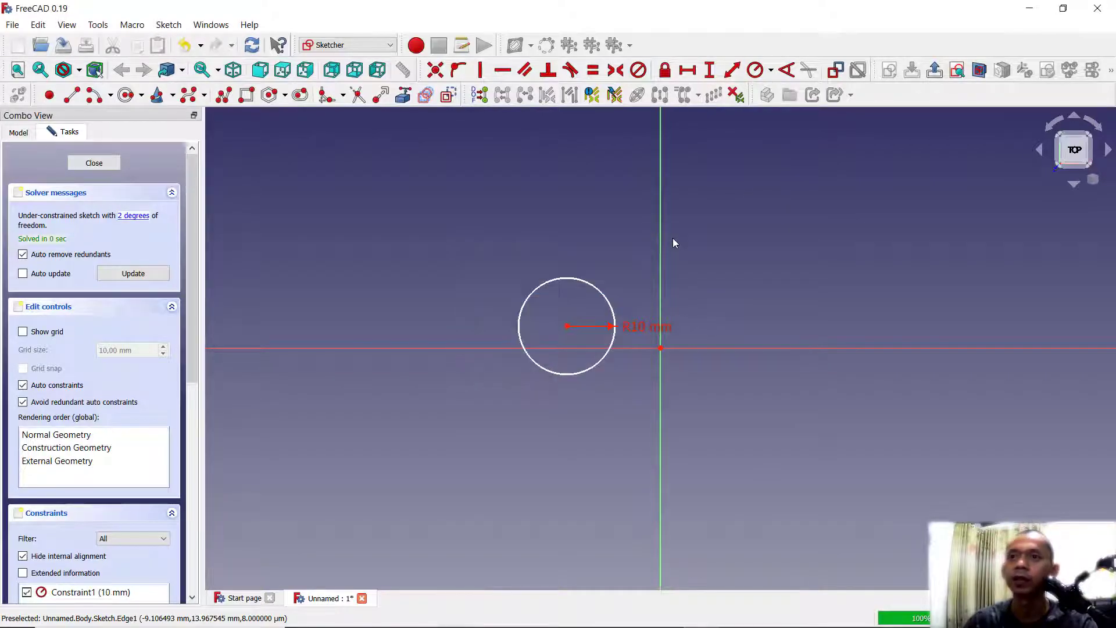
left_click(94, 162)
Step: Pad the circle sketch to a length of 50 mm
left_click(36, 192)
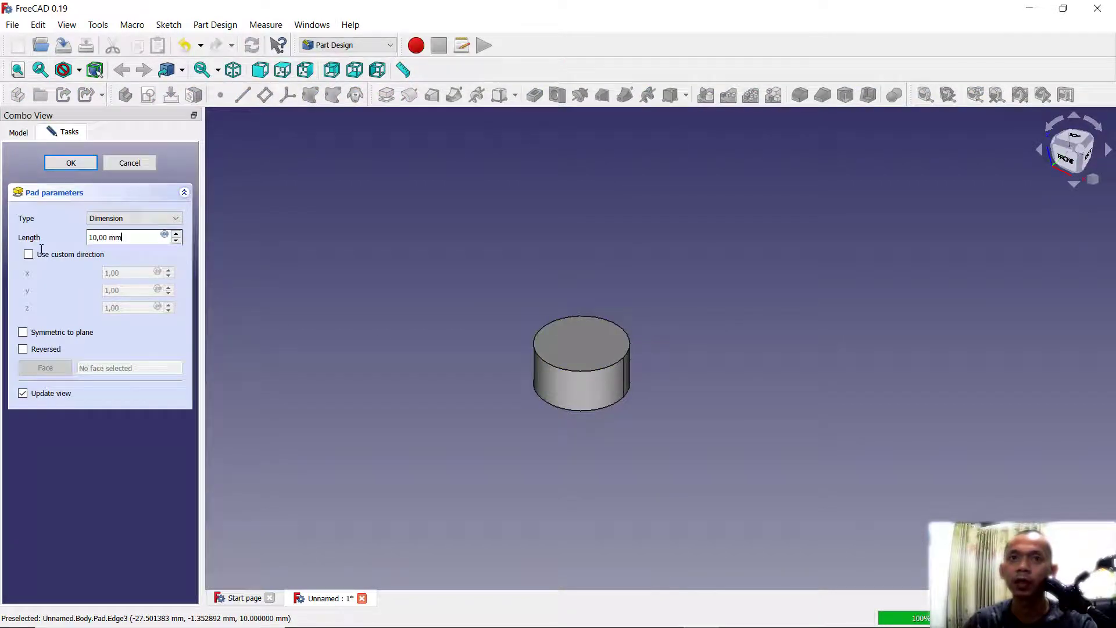
left_click(132, 237)
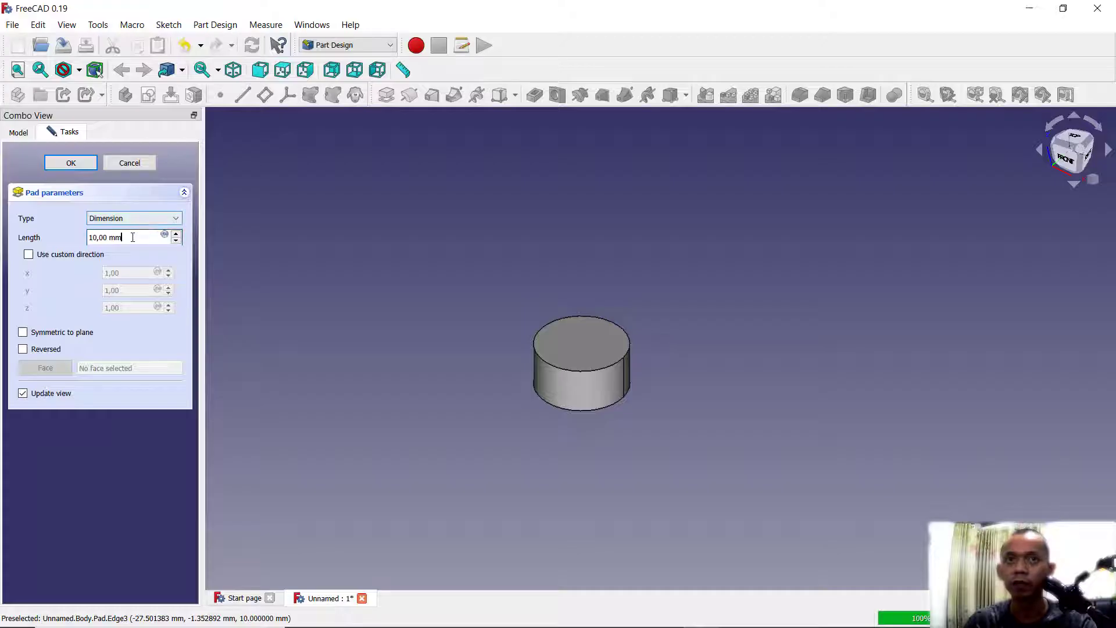
type("50")
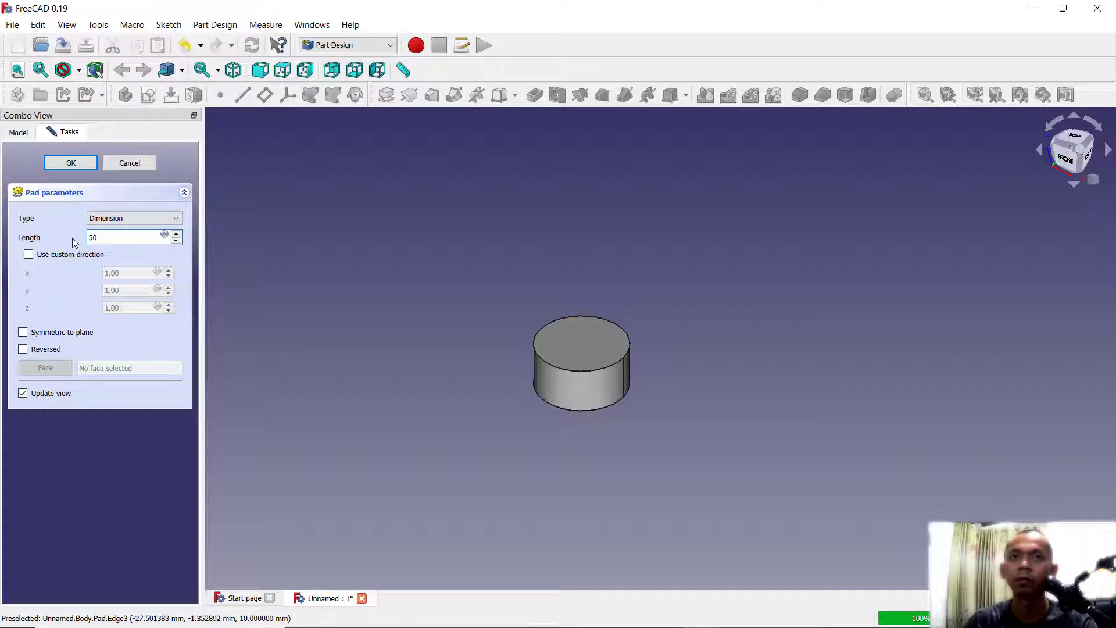
key("Return")
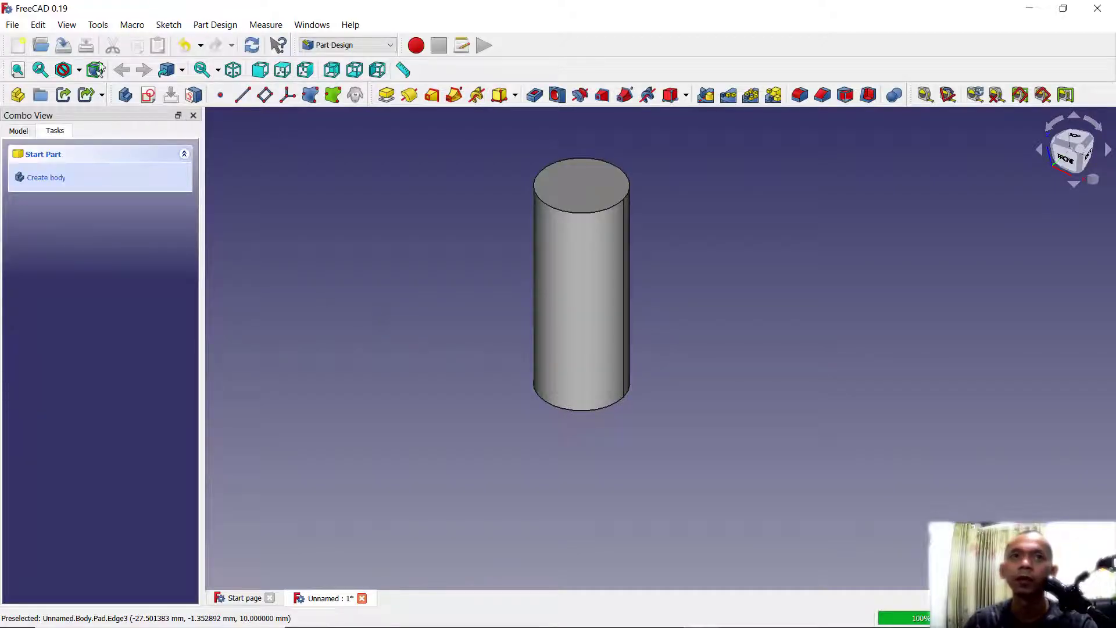
Step: Save the cylinder document as "part 1" in the Nail Cutter folder
left_click(14, 26)
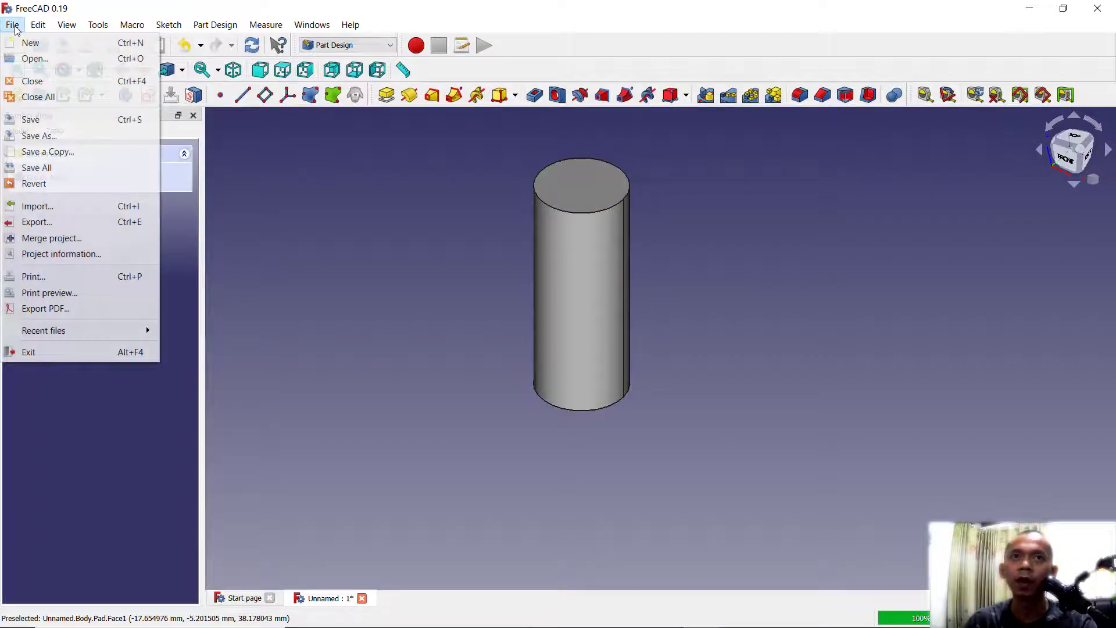
left_click(40, 119)
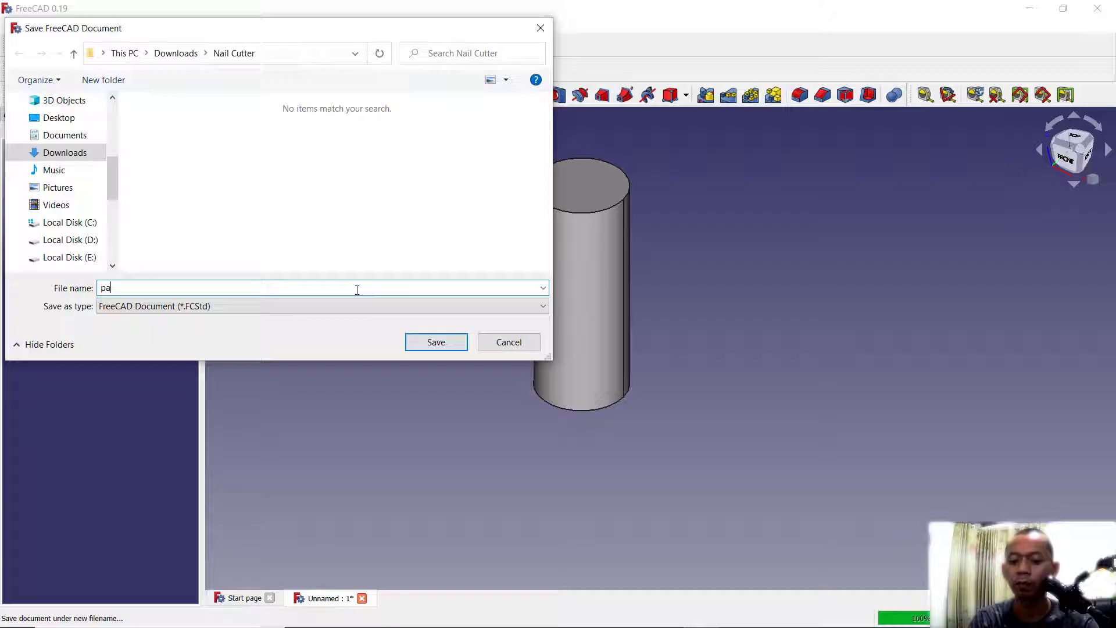
type("part 1")
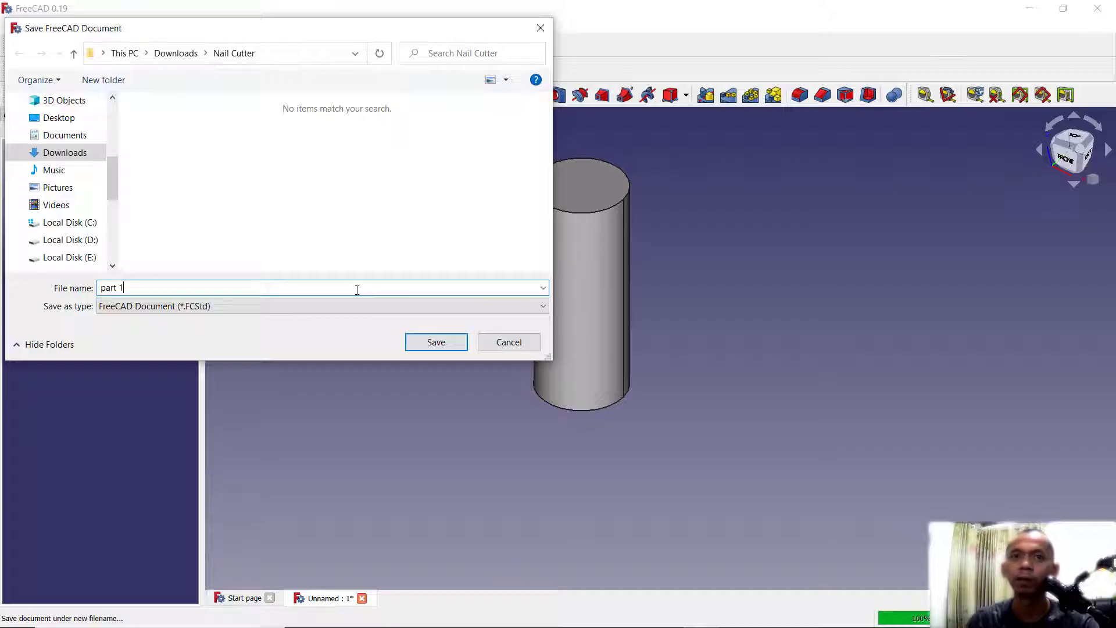
left_click(433, 342)
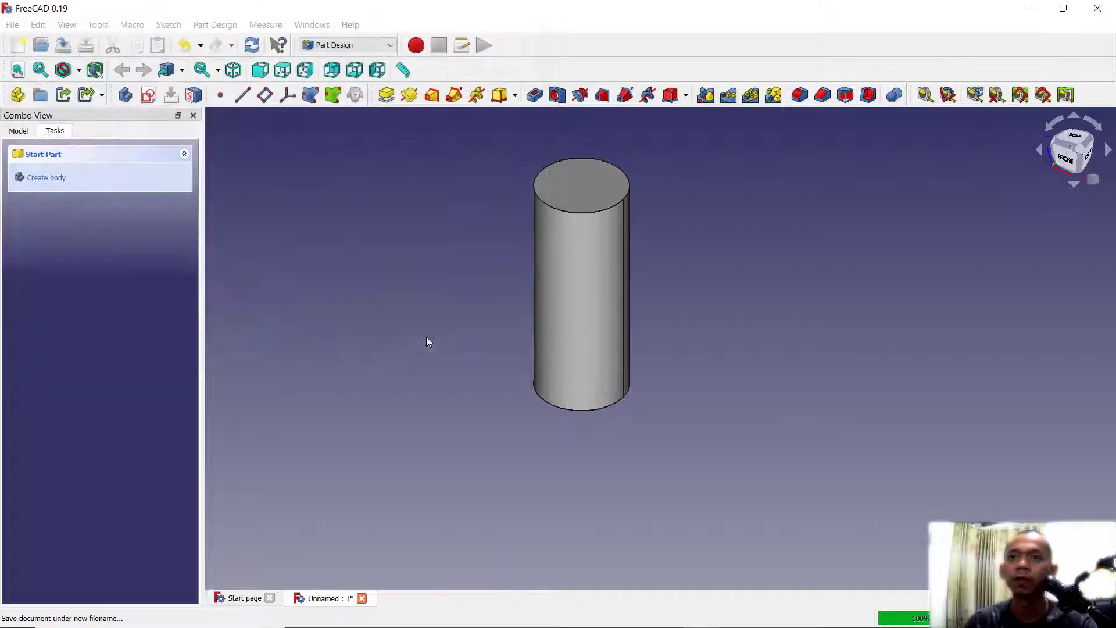
Step: Create another new document with a body and start a sketch on its XY plane
left_click(19, 46)
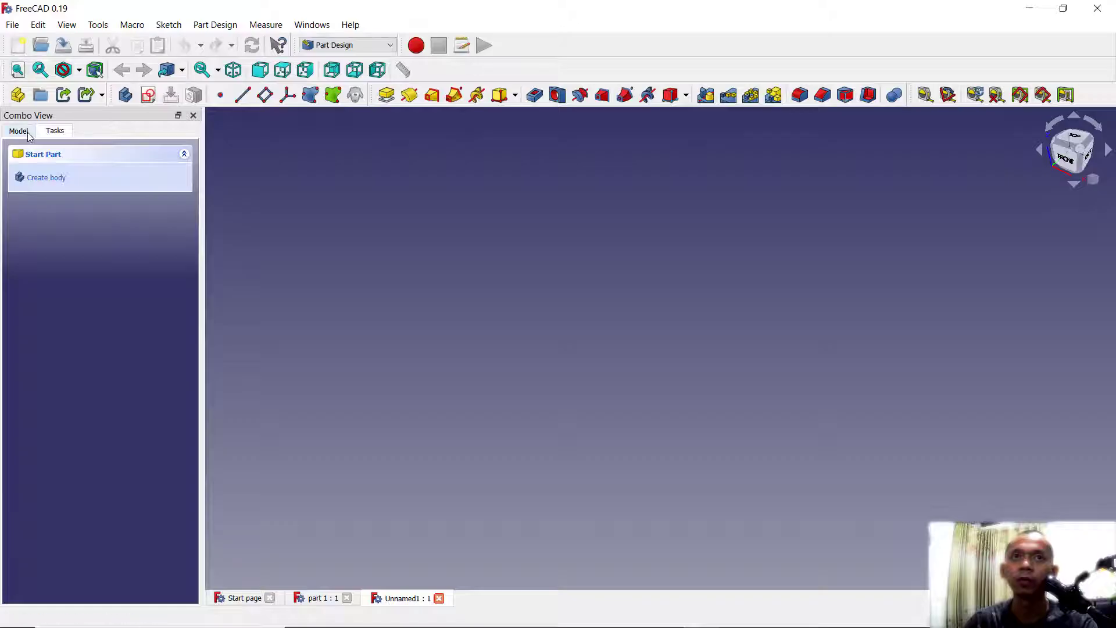
left_click(44, 177)
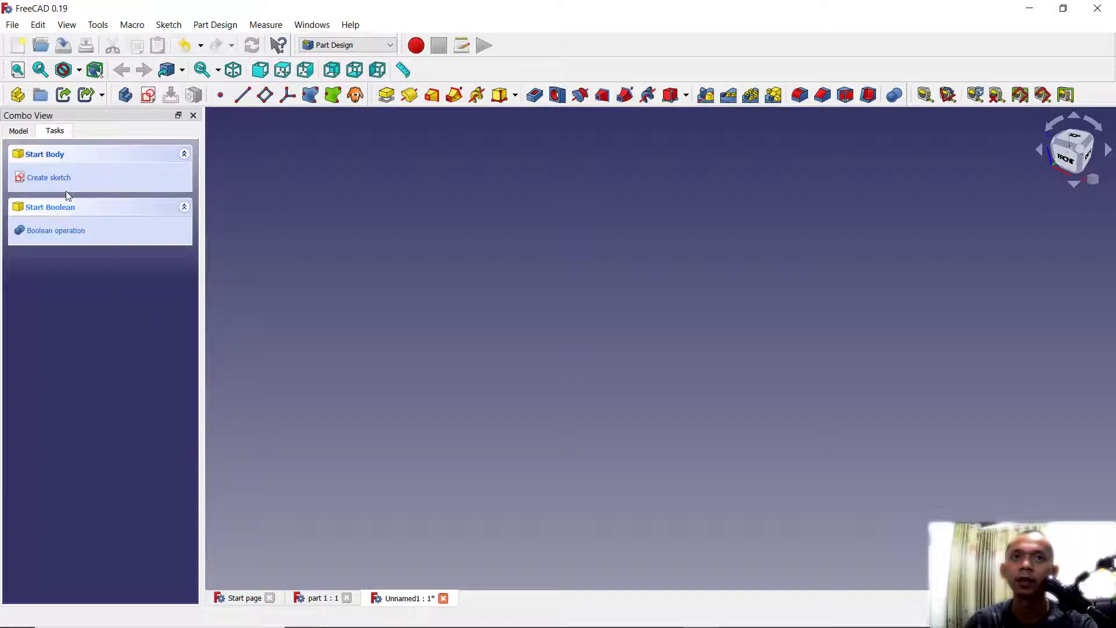
left_click(53, 178)
left_click(499, 333)
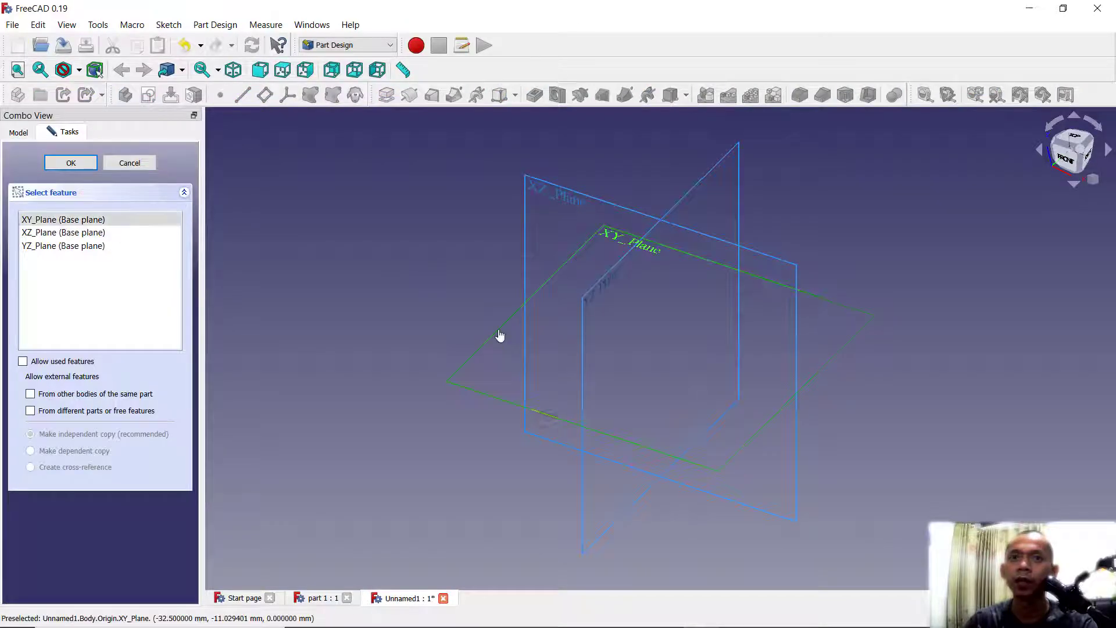
left_click(71, 162)
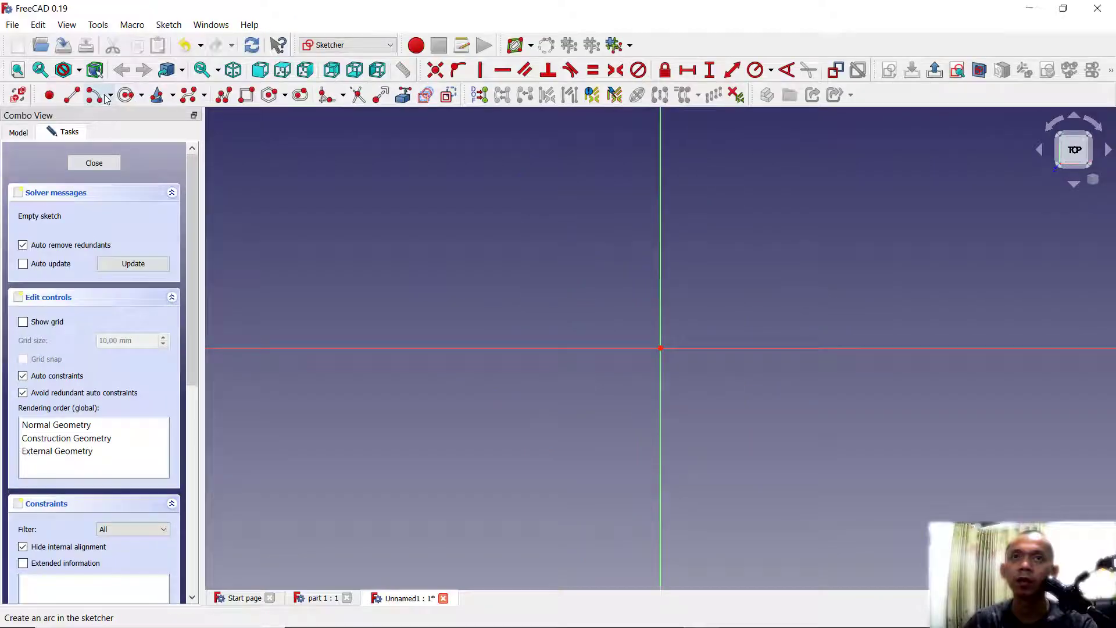
Step: Sketch a rectangle around the origin and a circle of about 7.4 mm radius inside its left half
left_click(247, 95)
left_click(545, 272)
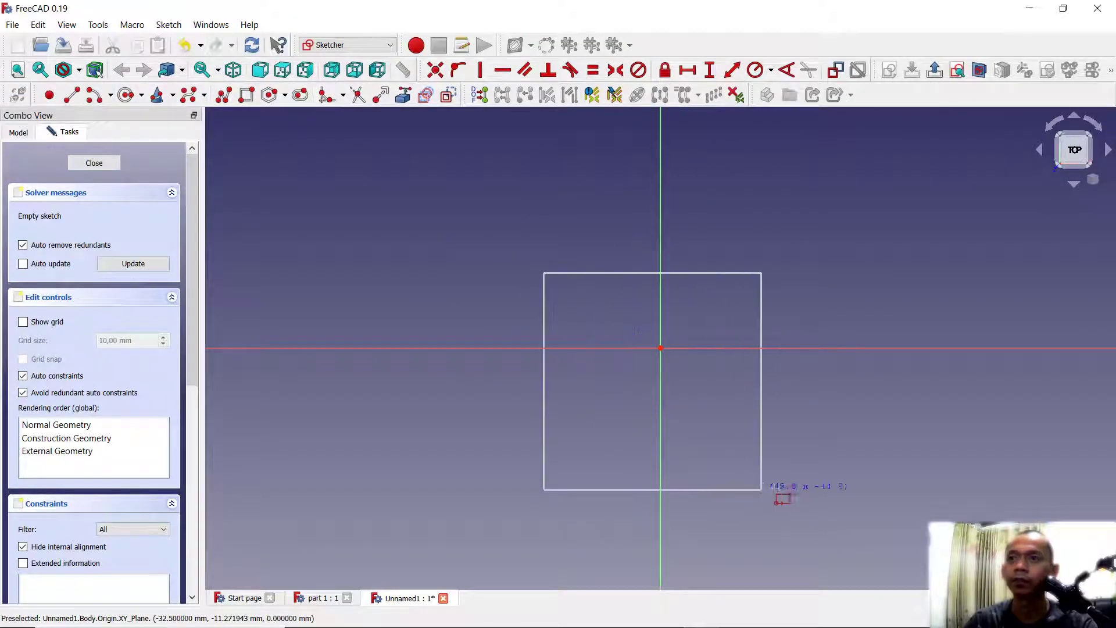
left_click(814, 455)
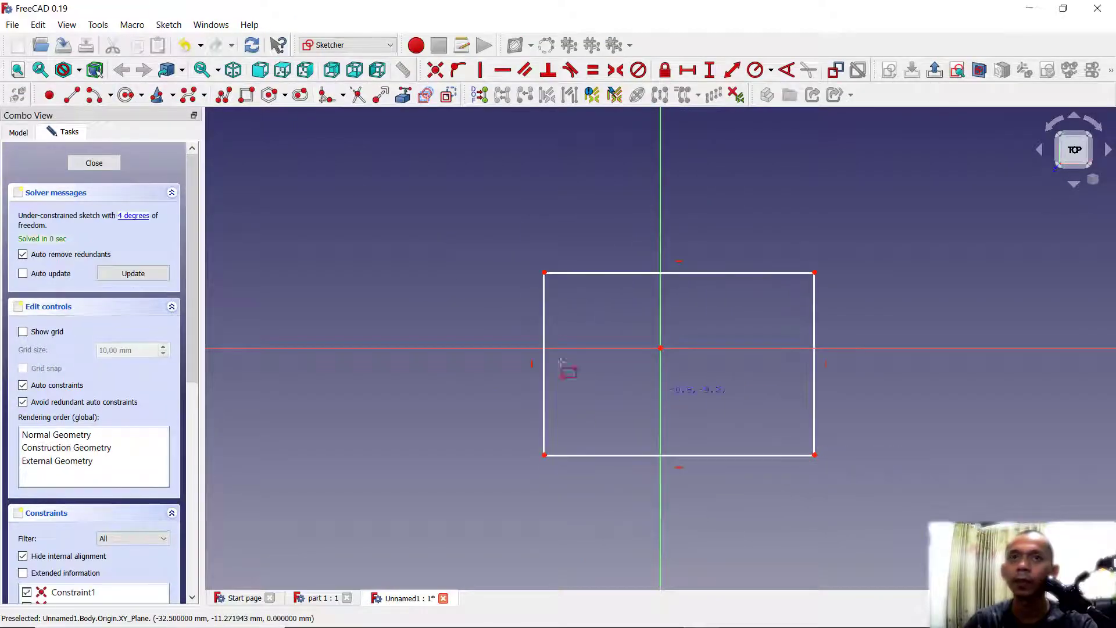
left_click(126, 95)
left_click(621, 364)
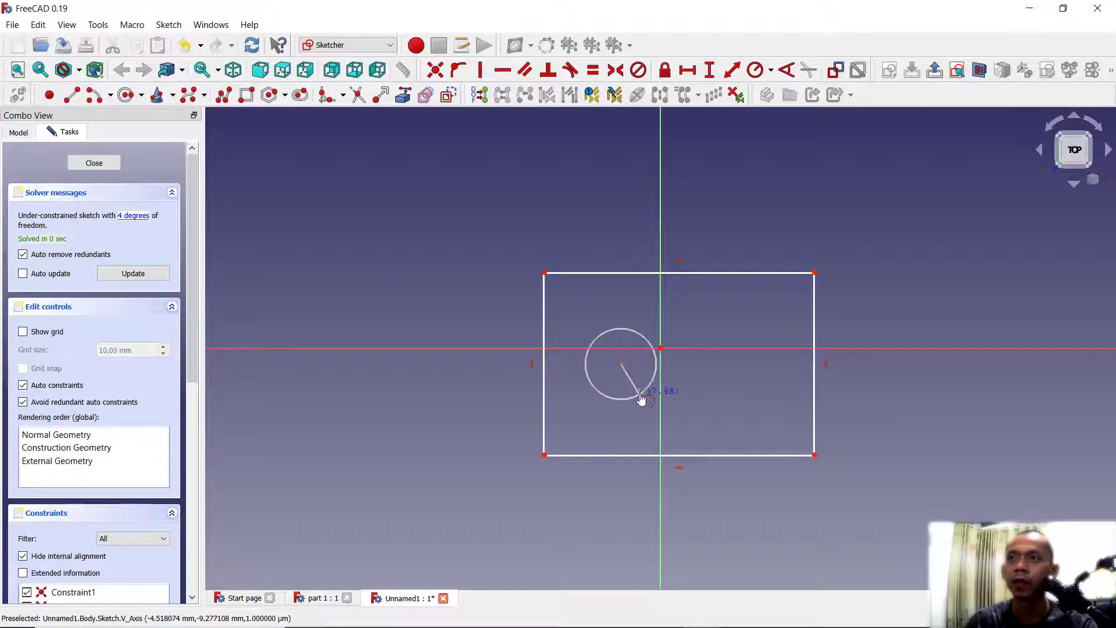
left_click(640, 393)
Step: Constrain the circle's radius to 10 mm and close the sketch
left_click(754, 70)
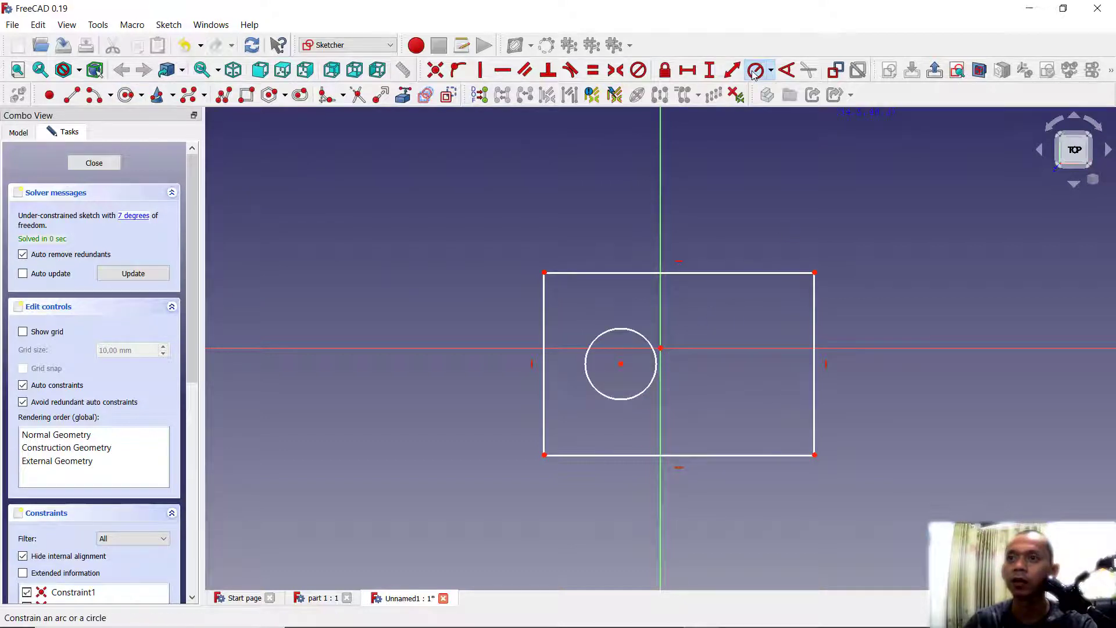
left_click(655, 345)
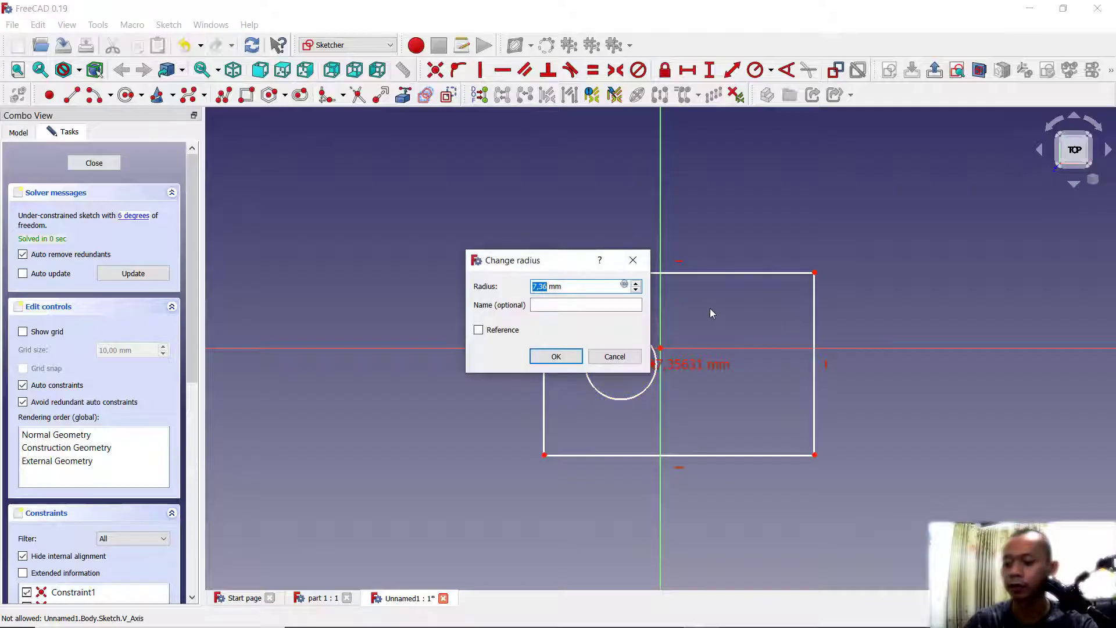
type("10")
key("Return")
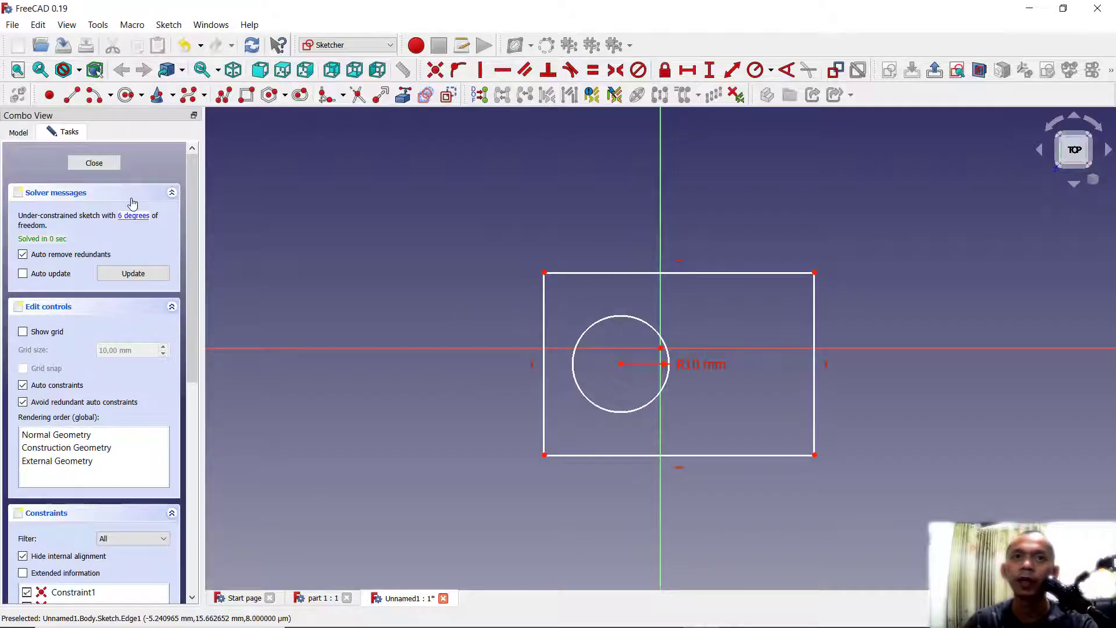
left_click(94, 163)
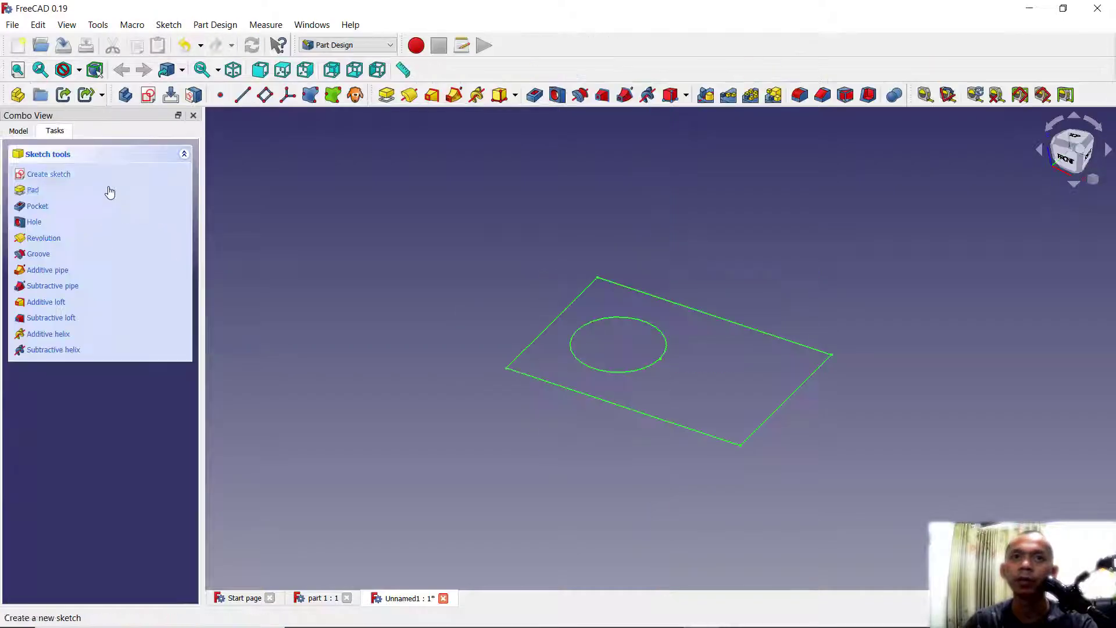
Step: Pad the rectangle sketch with its circular hole to a length of 5 mm
left_click(32, 190)
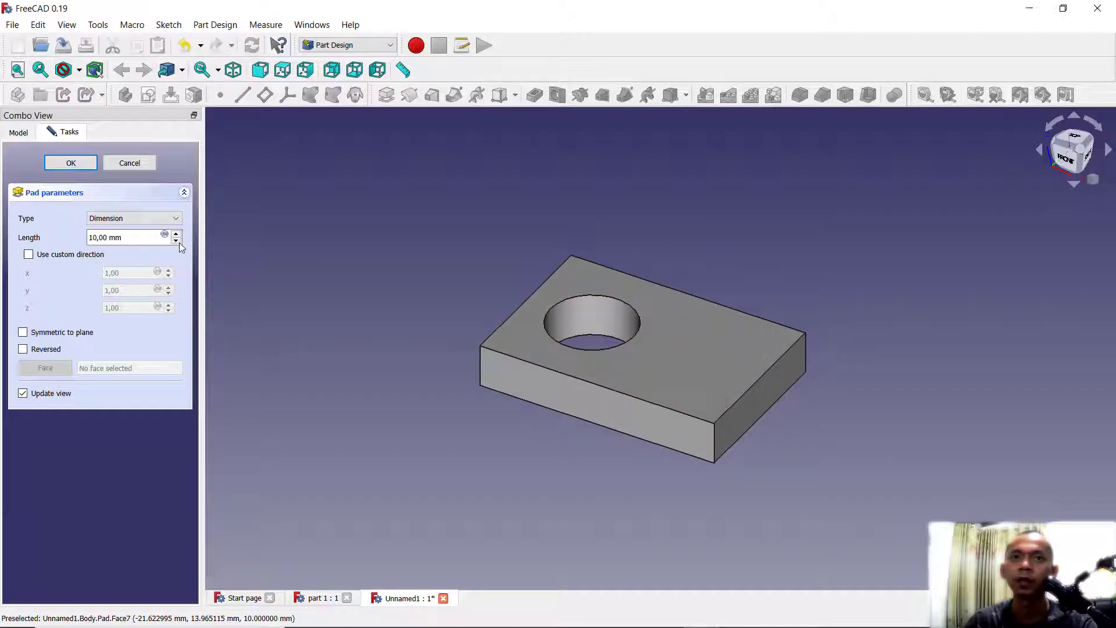
left_click(136, 235)
left_click_drag(136, 232, 85, 233)
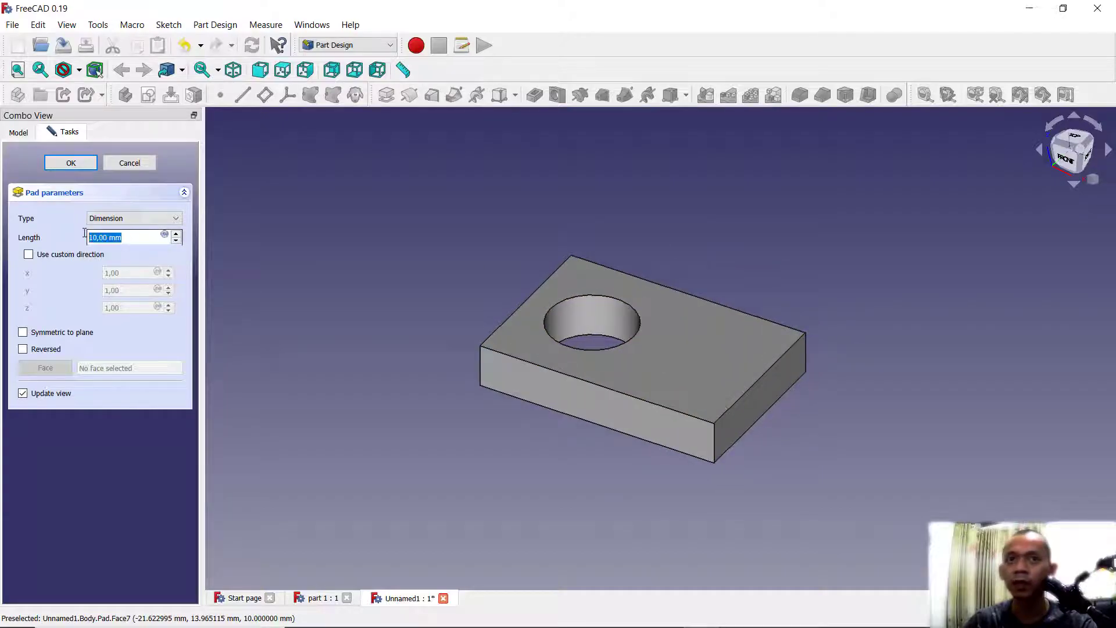
type("5")
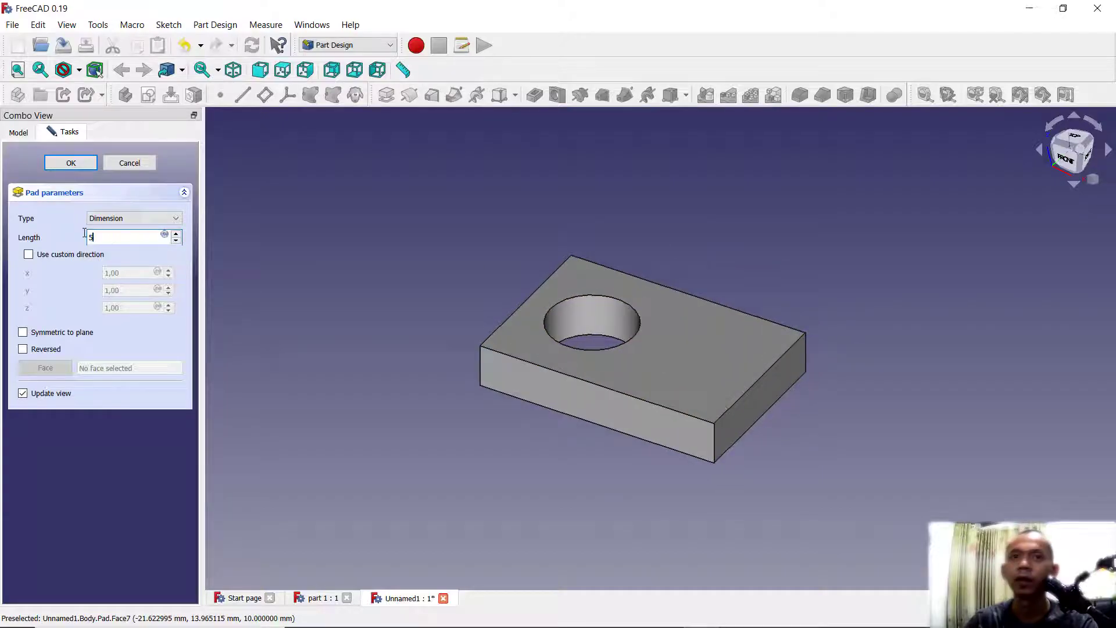
left_click(71, 163)
Step: Save the plate document as part 2 in the Nail Cutter folder and close both part documents
left_click(13, 25)
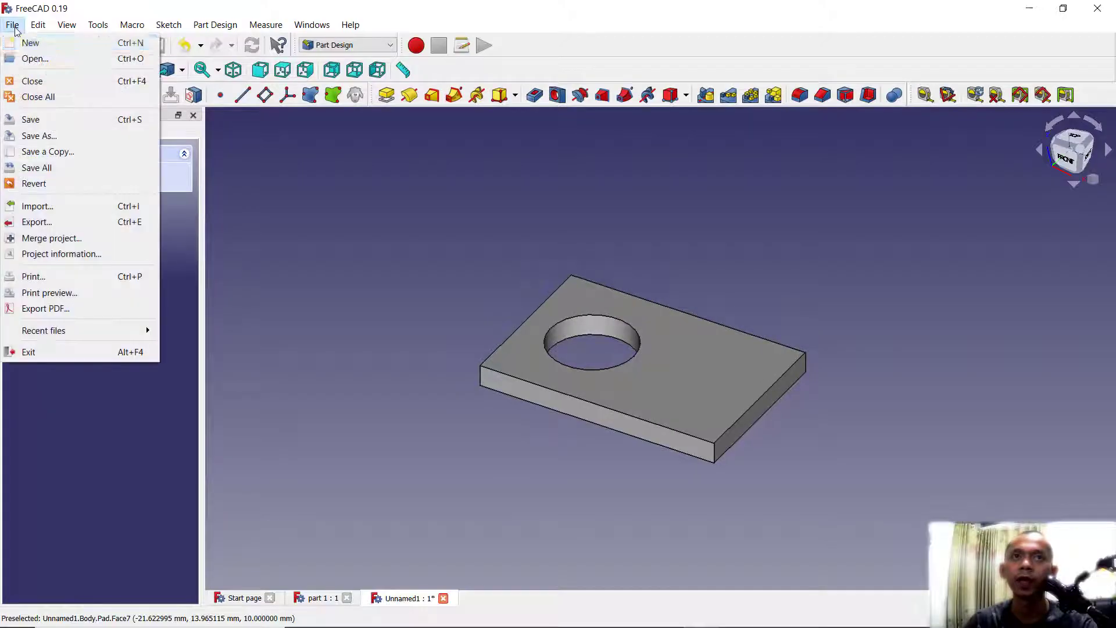
left_click(26, 117)
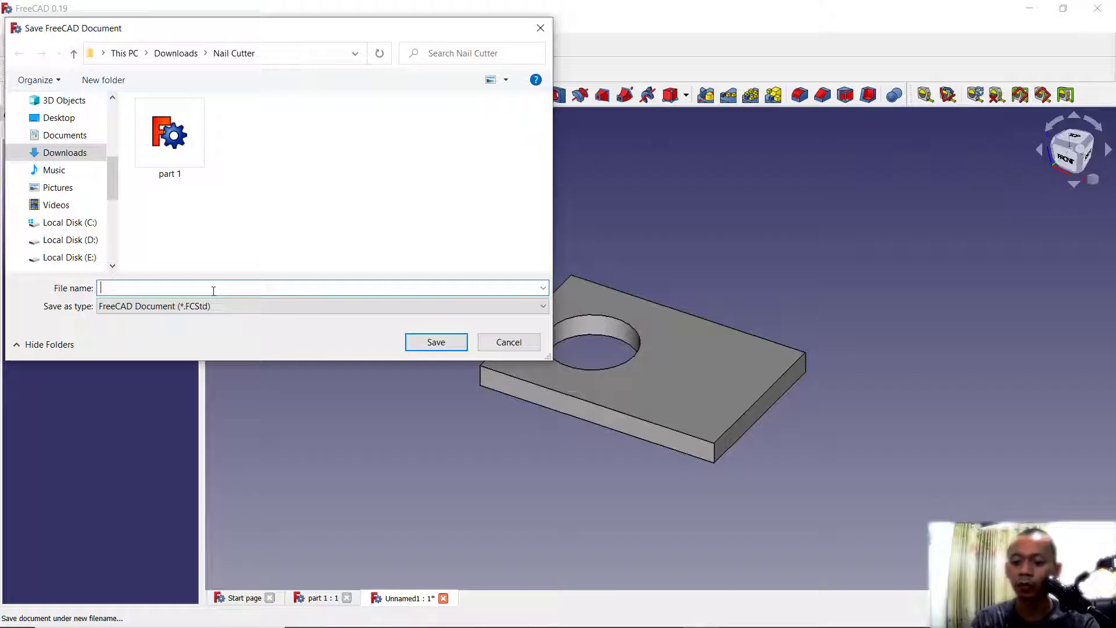
type("pat")
key("BackSpace")
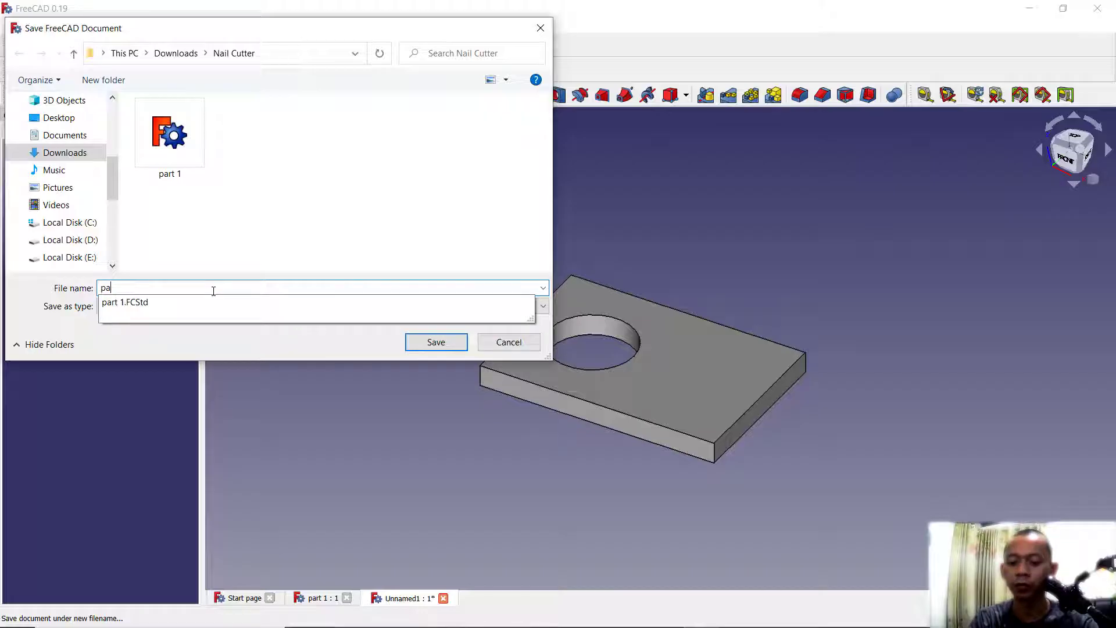
type("rt 2")
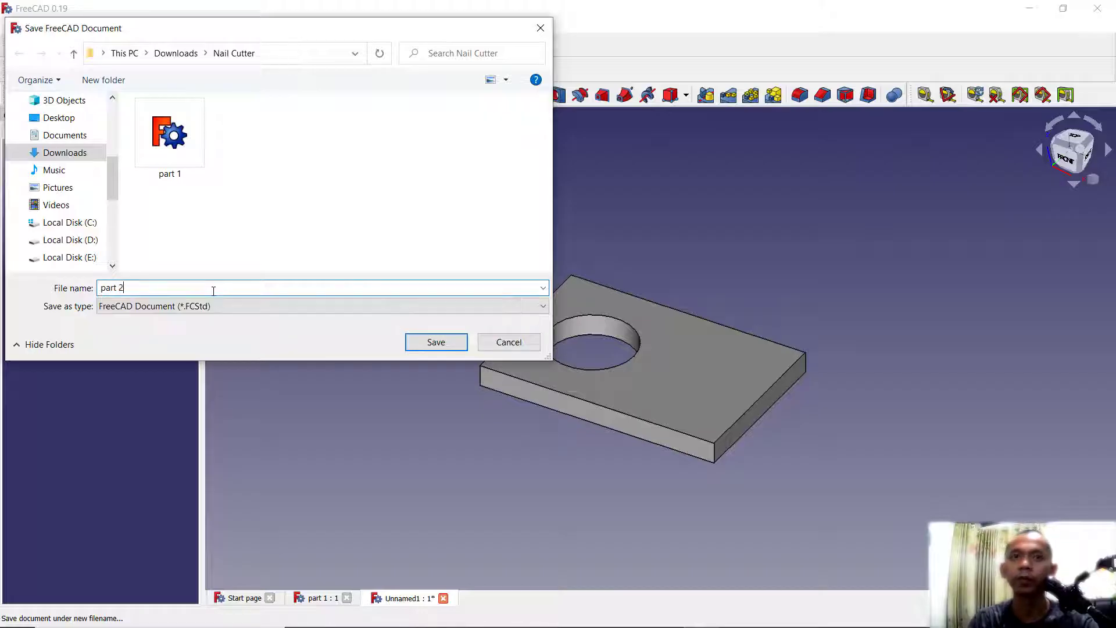
left_click(445, 344)
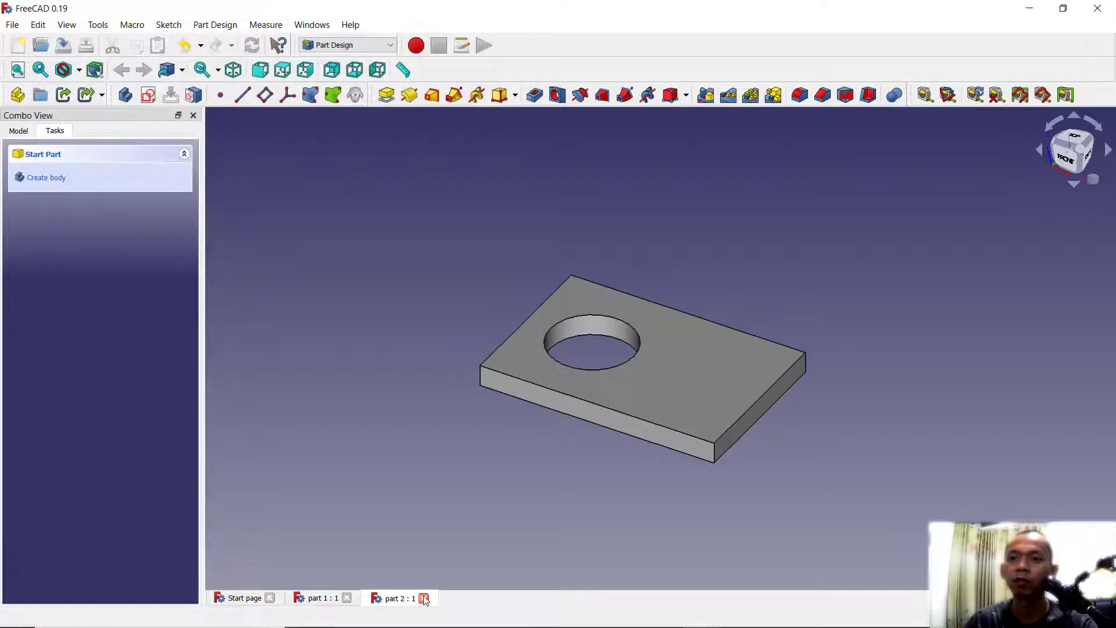
left_click(424, 598)
left_click(347, 598)
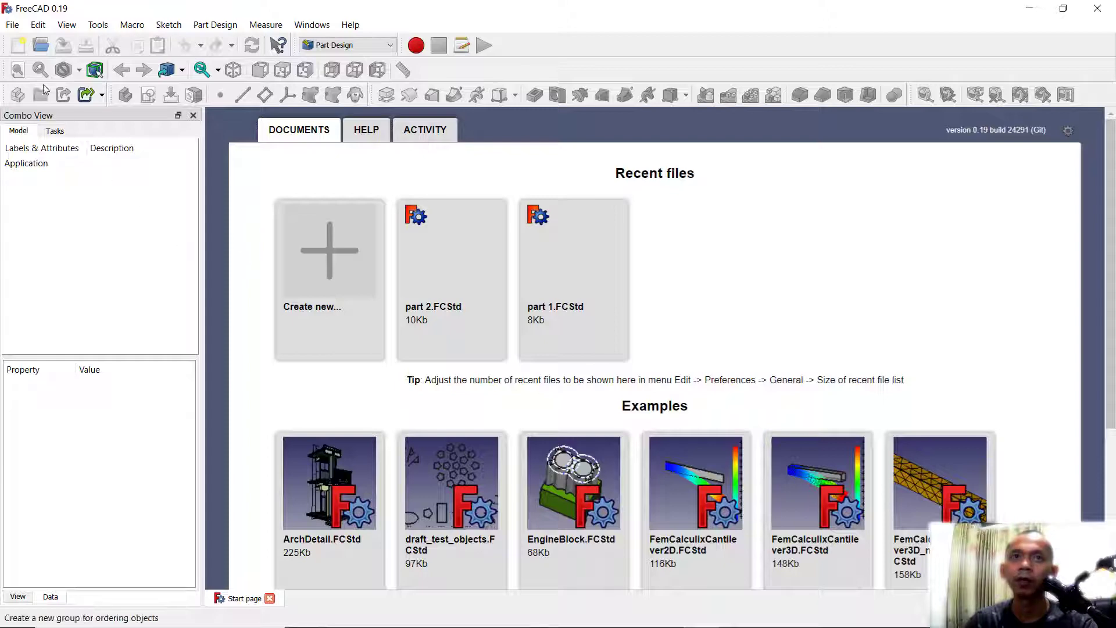
Step: Create a new document, set its label to Assembly, and switch to the A2plus workbench
left_click(18, 47)
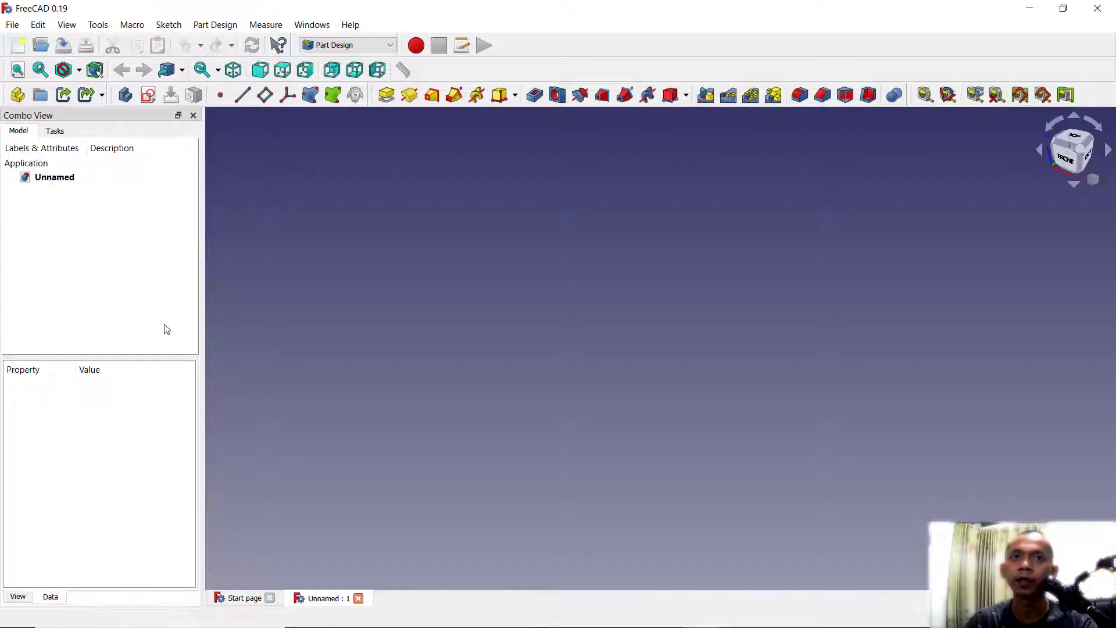
left_click(64, 180)
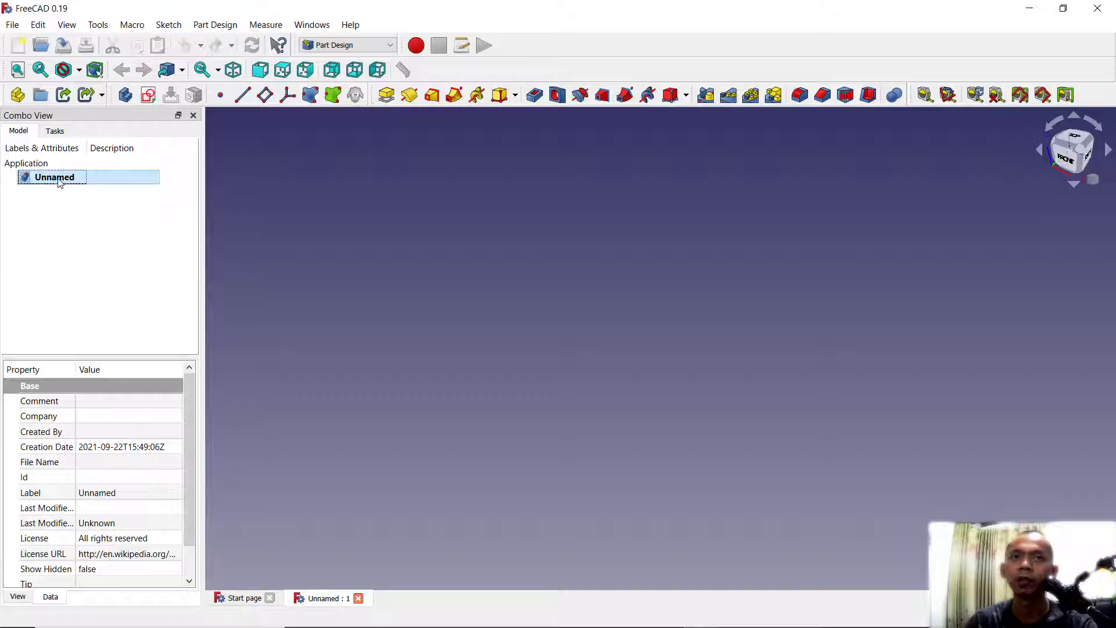
double_click(98, 496)
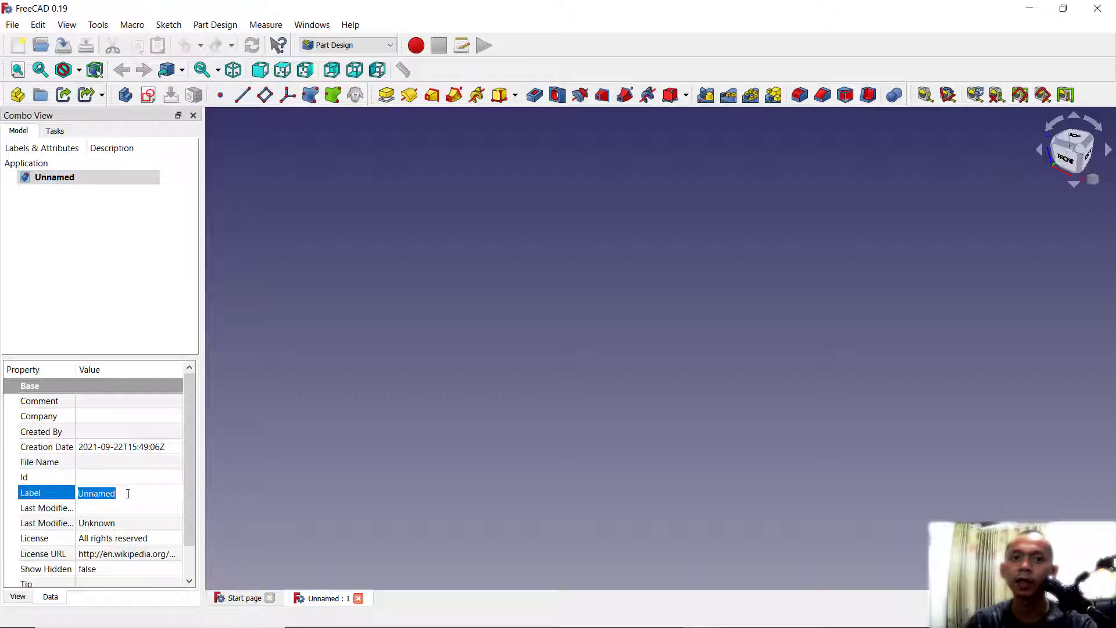
type("Asse")
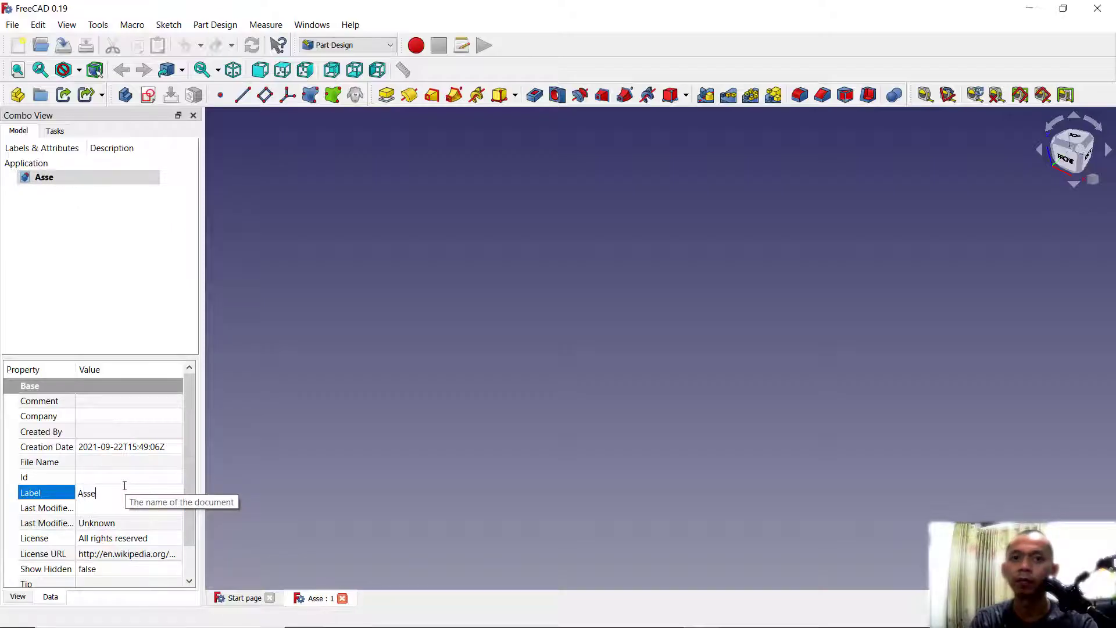
type("mbly")
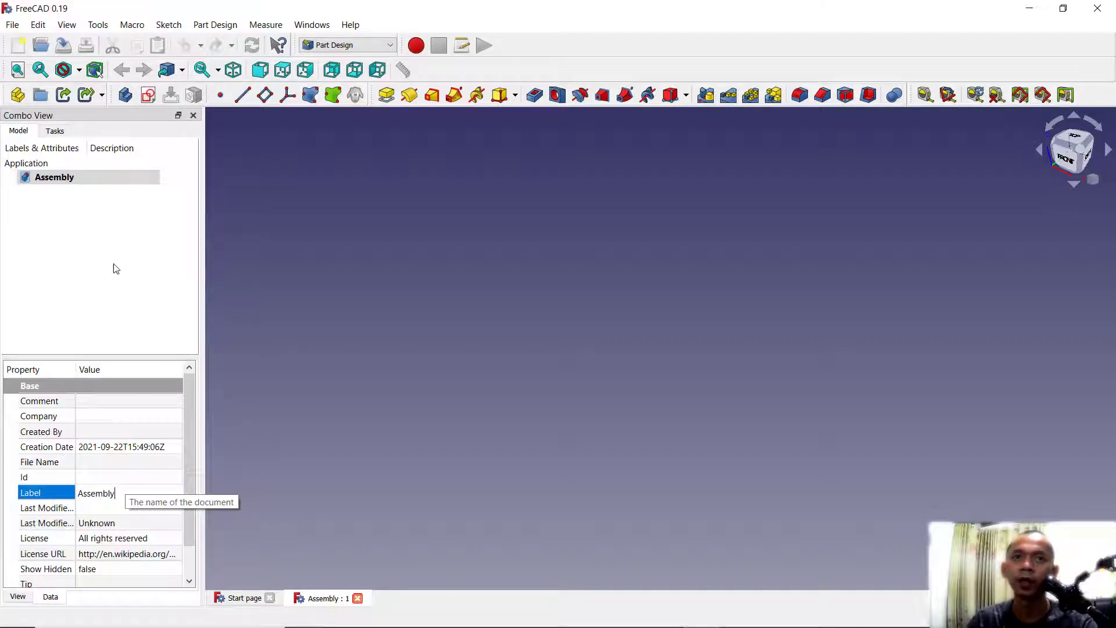
left_click(108, 249)
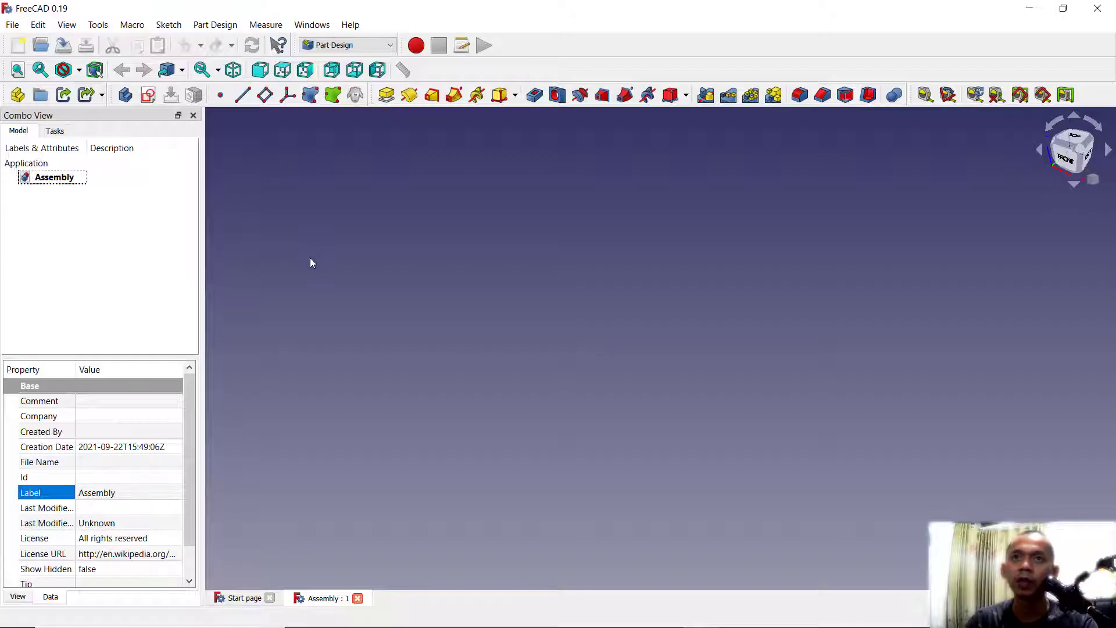
left_click(370, 47)
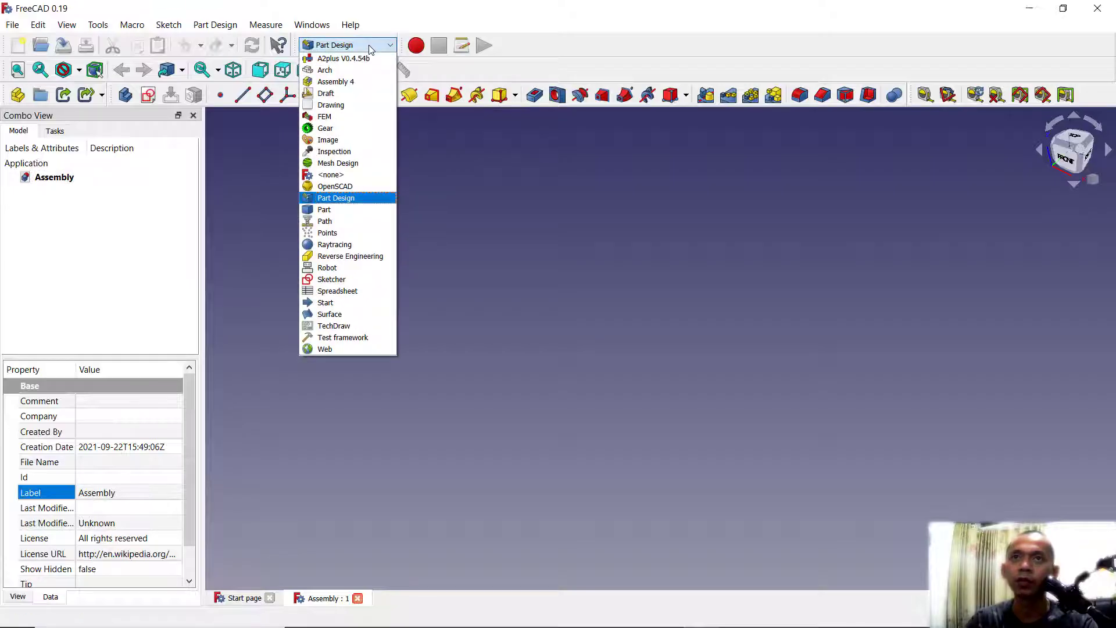
left_click(342, 61)
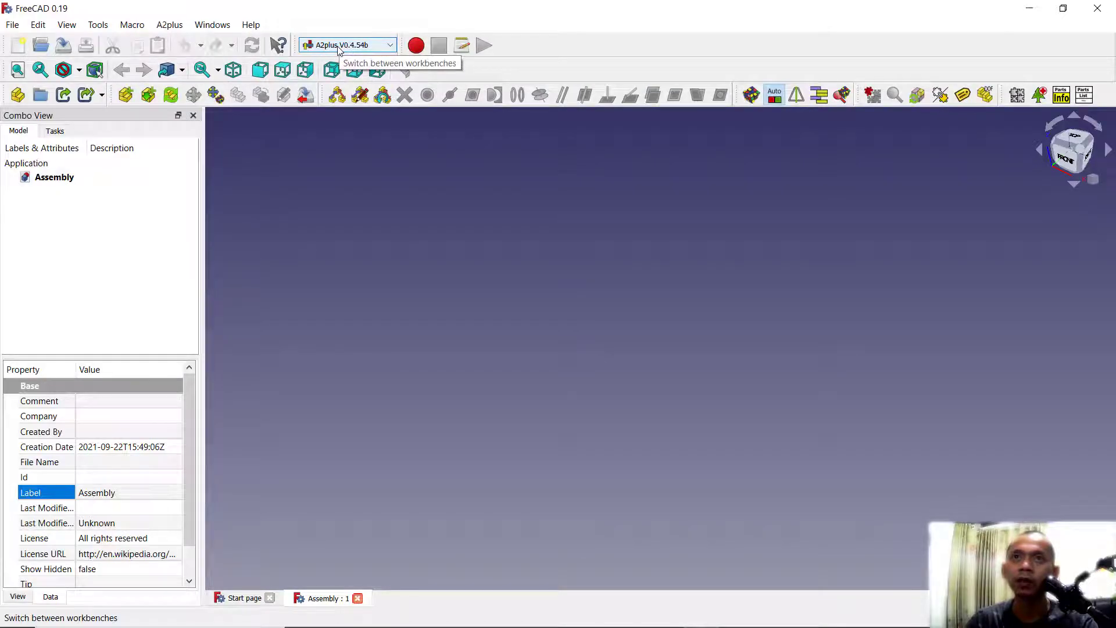
Step: Check the A2plus workbench's entry and description in the Addon Manager
left_click(98, 25)
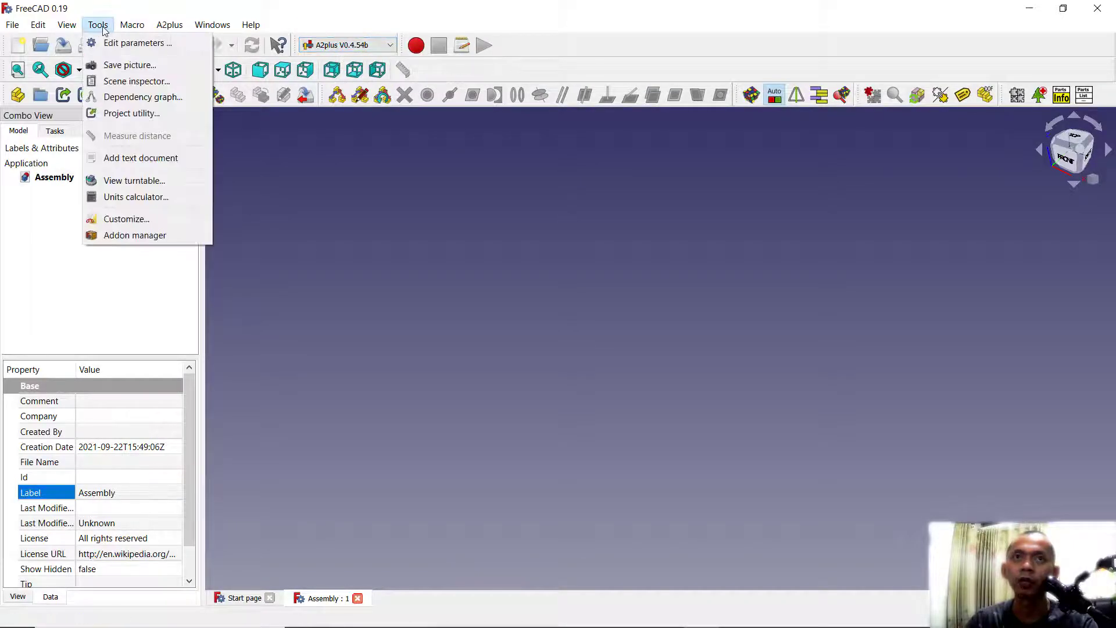
left_click(144, 234)
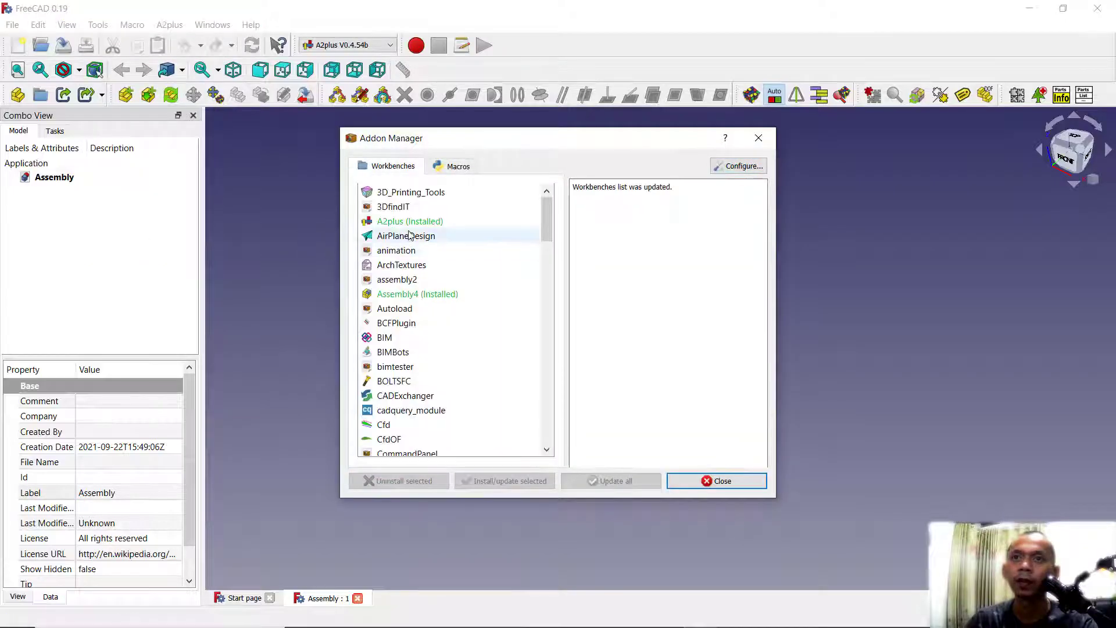
left_click(392, 225)
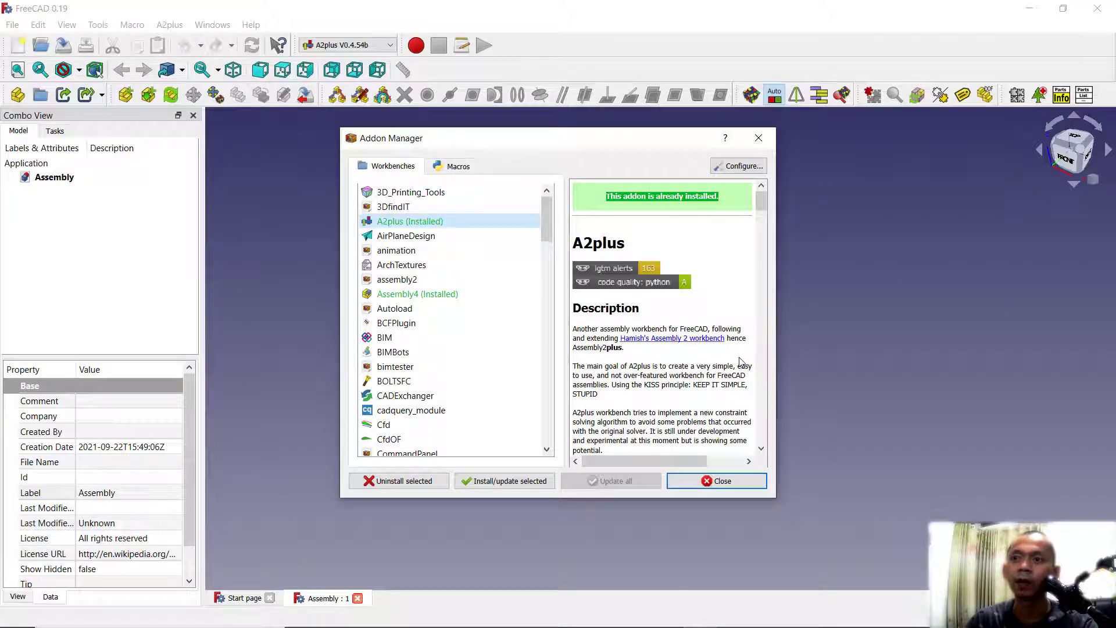
left_click(735, 484)
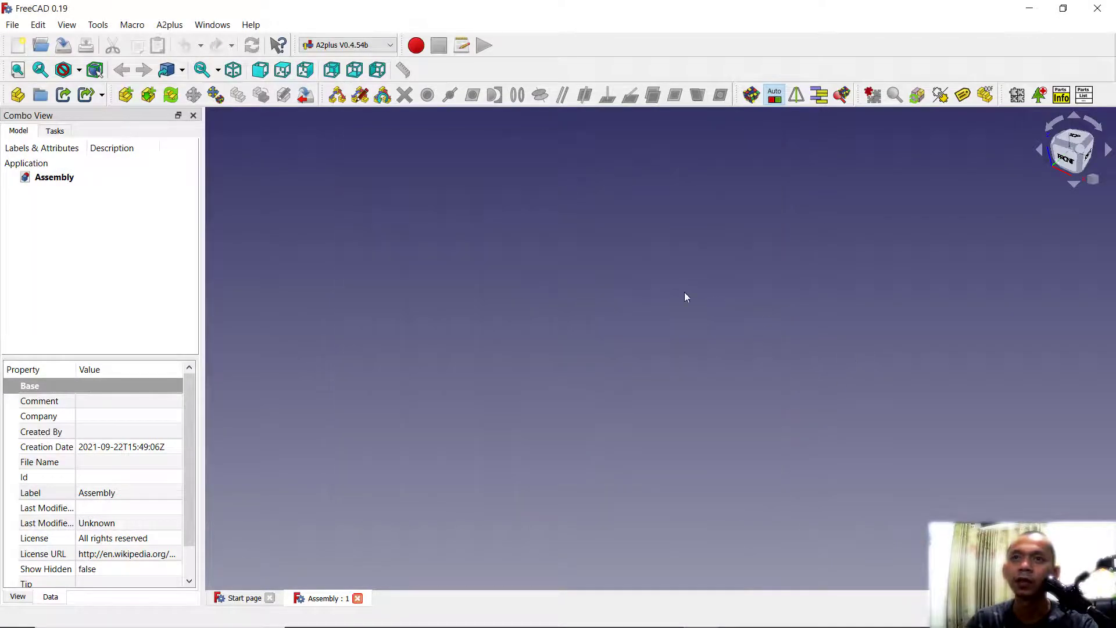
Step: Save the empty assembly document as Assembly in the Nail Cutter folder before adding parts
left_click(127, 96)
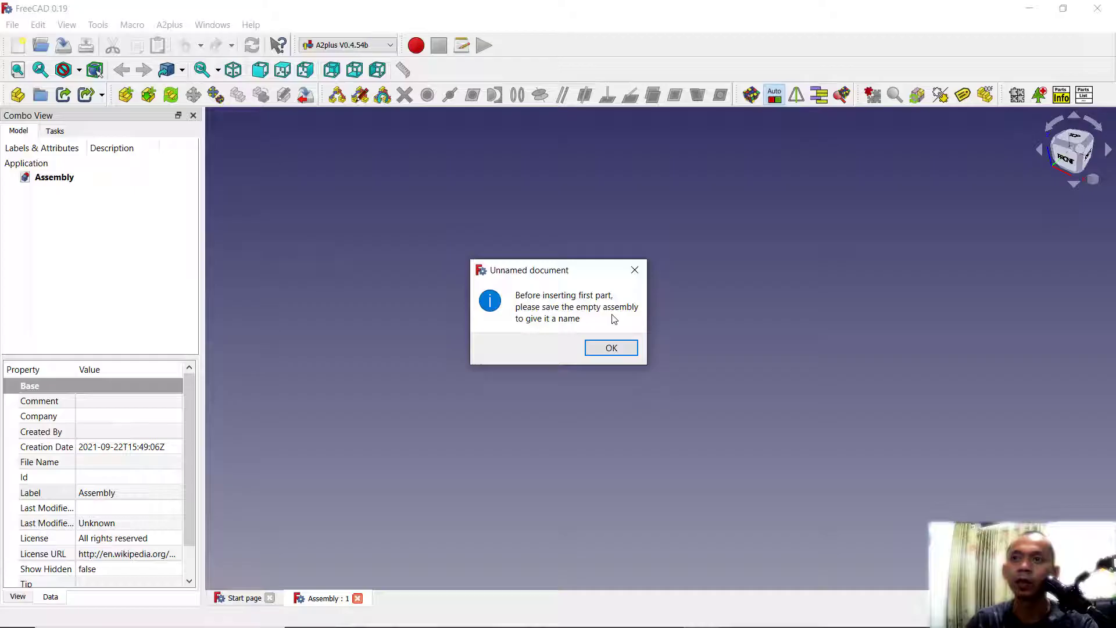
left_click(612, 347)
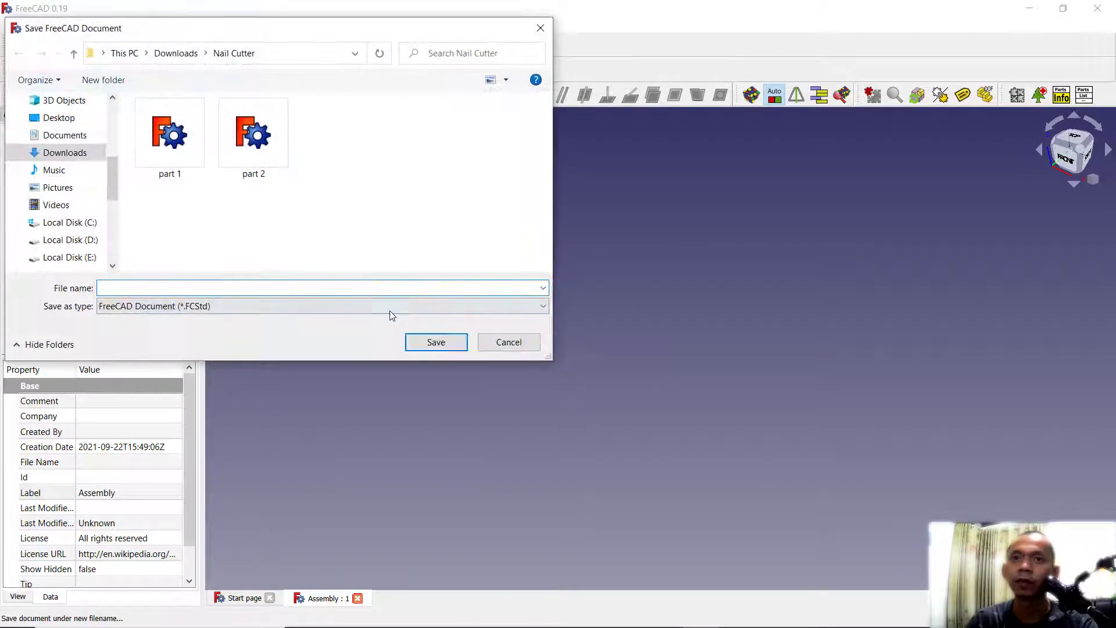
type("A")
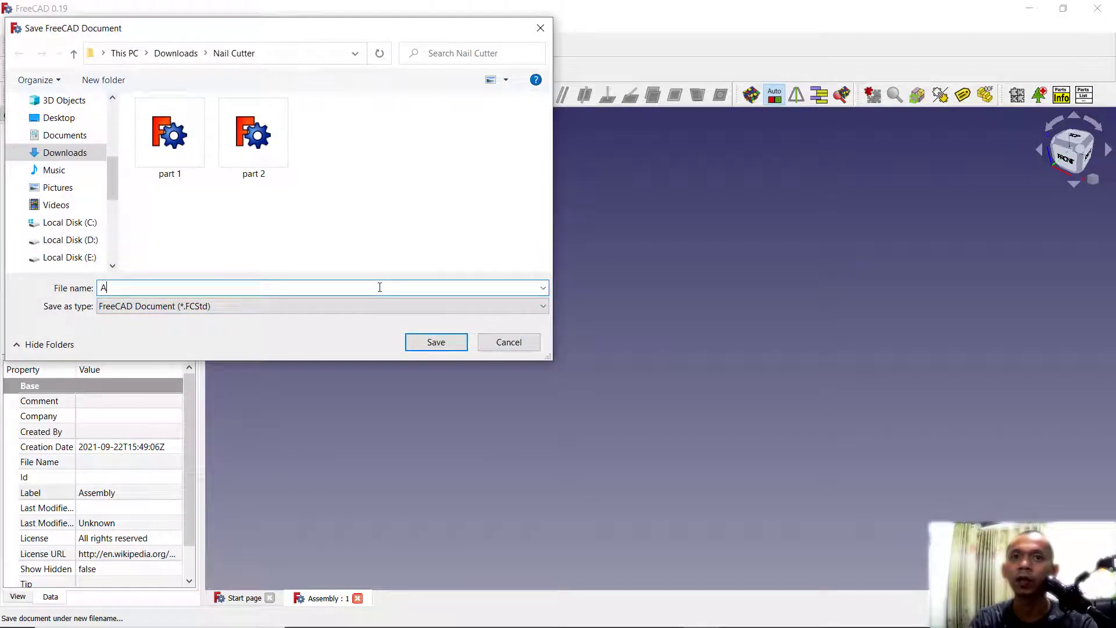
type("ssembly")
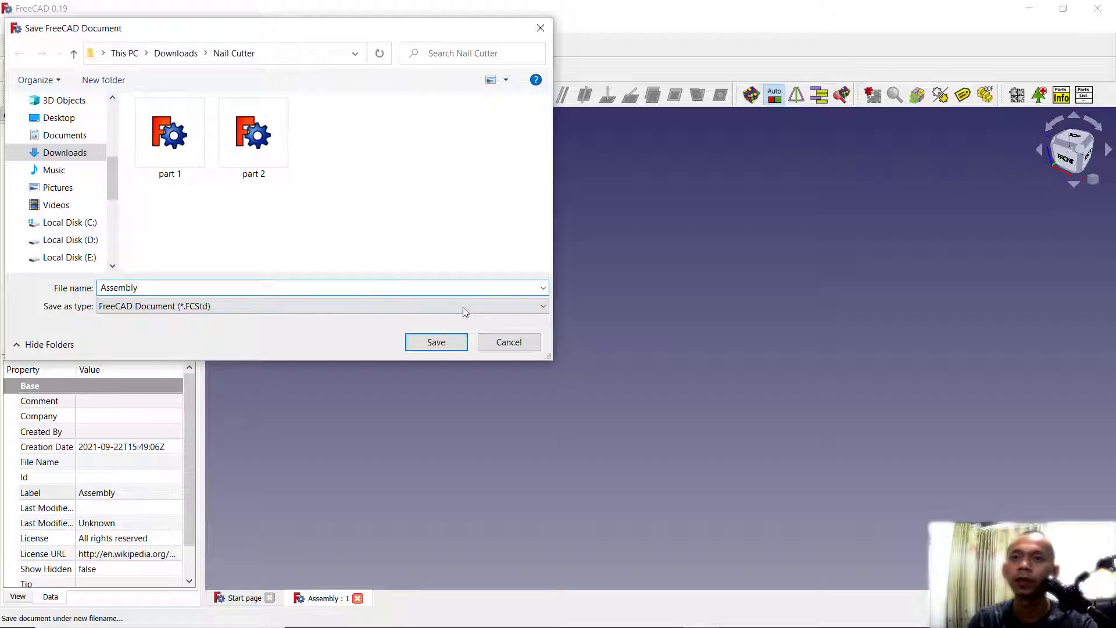
left_click(445, 340)
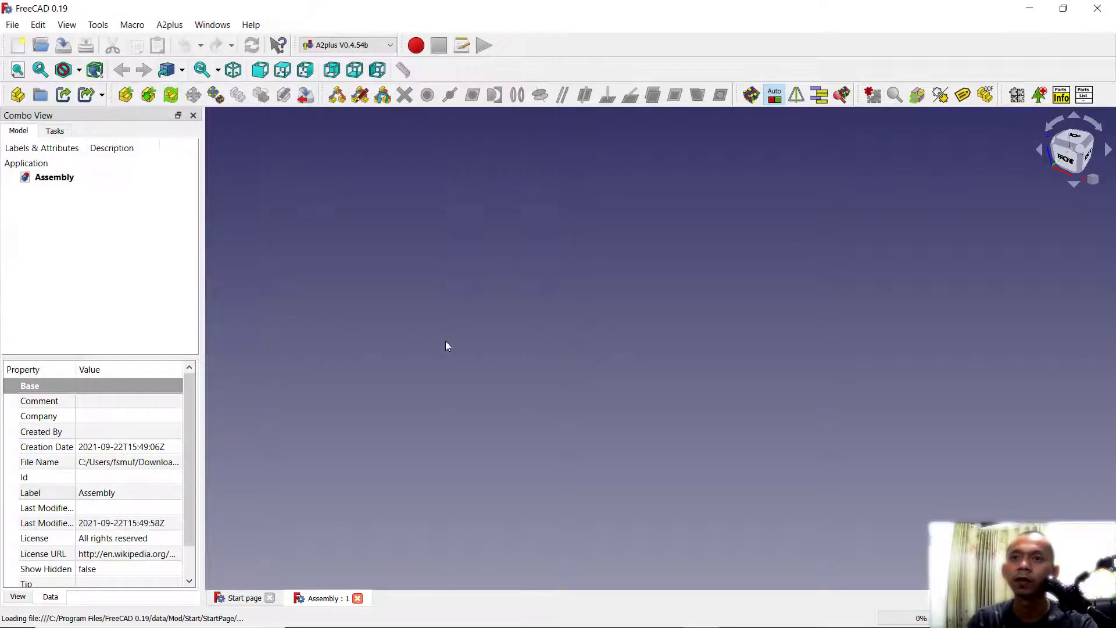
Step: Import the cylinder from part 1.FCStd into the assembly and place it in the middle of the view
left_click(126, 96)
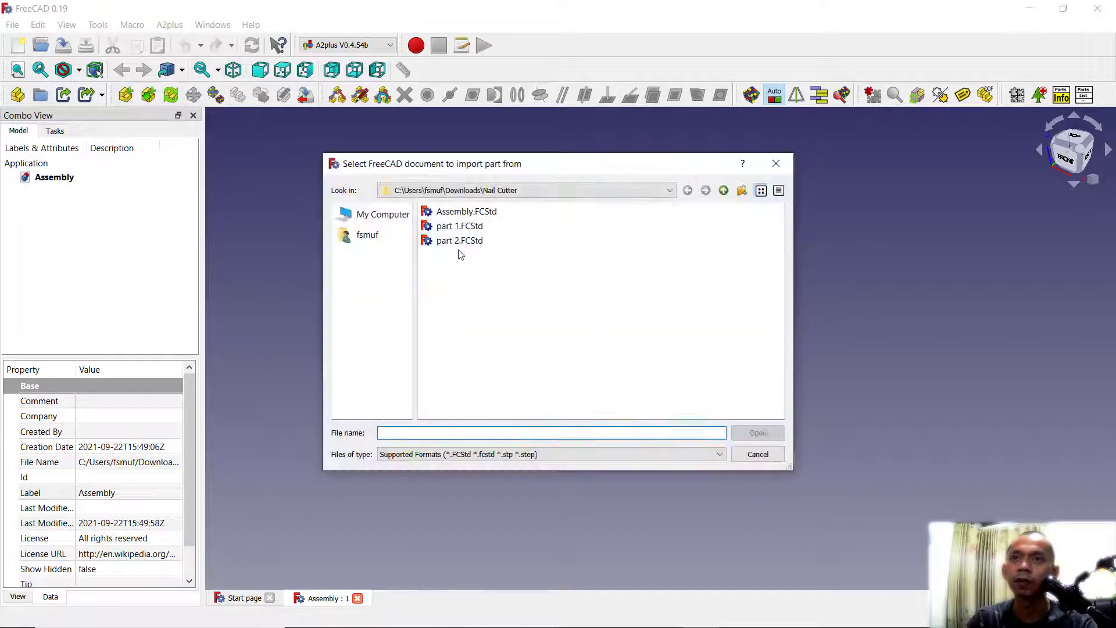
left_click(456, 231)
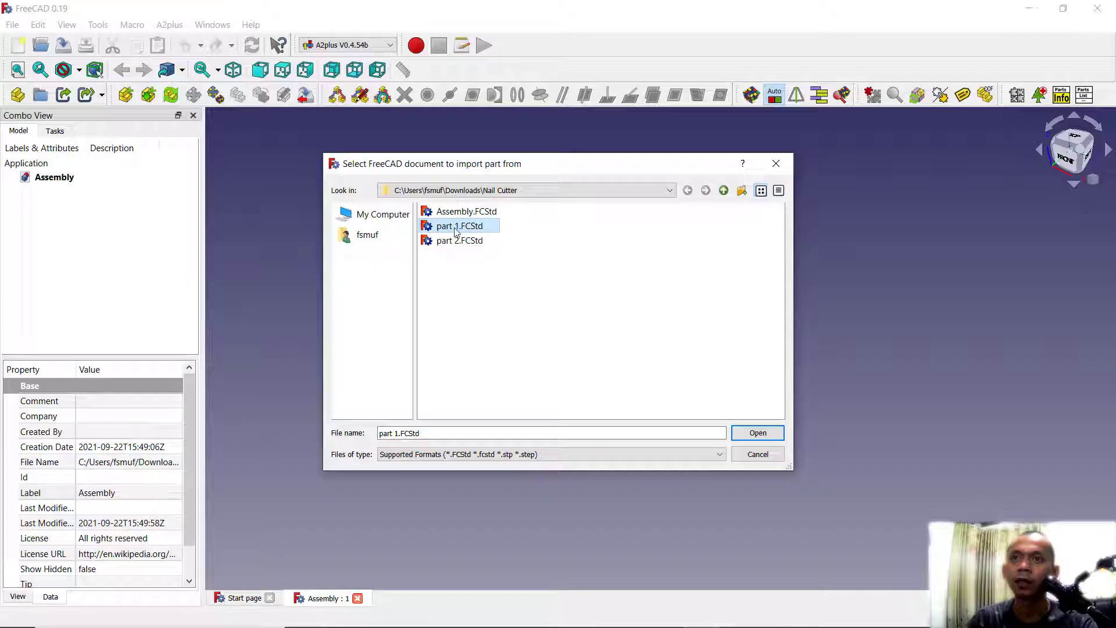
left_click(757, 433)
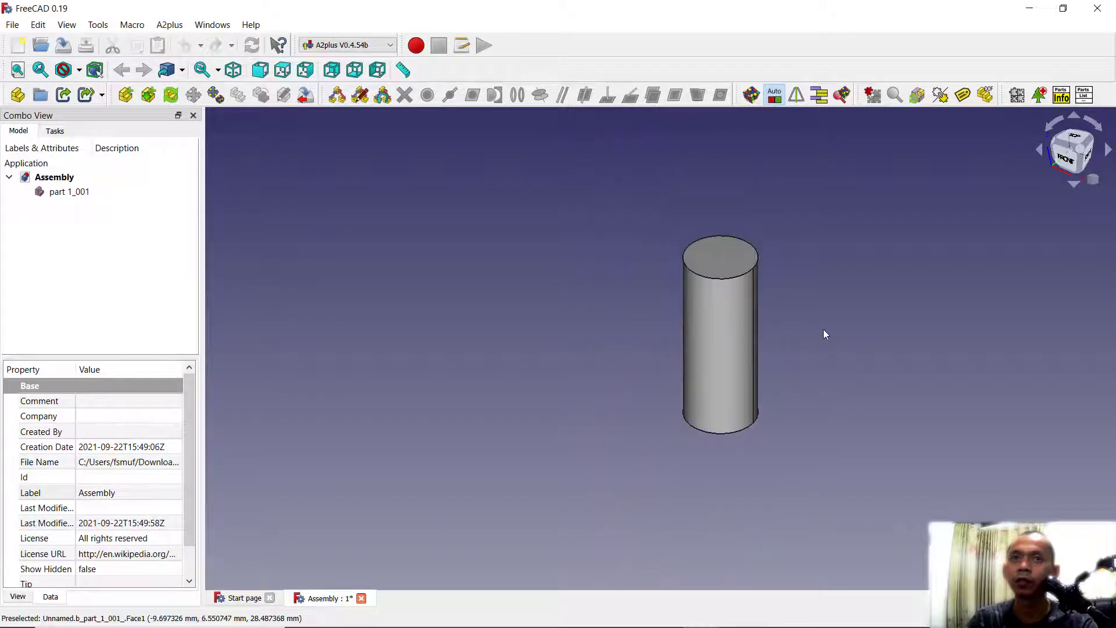
left_click(654, 358)
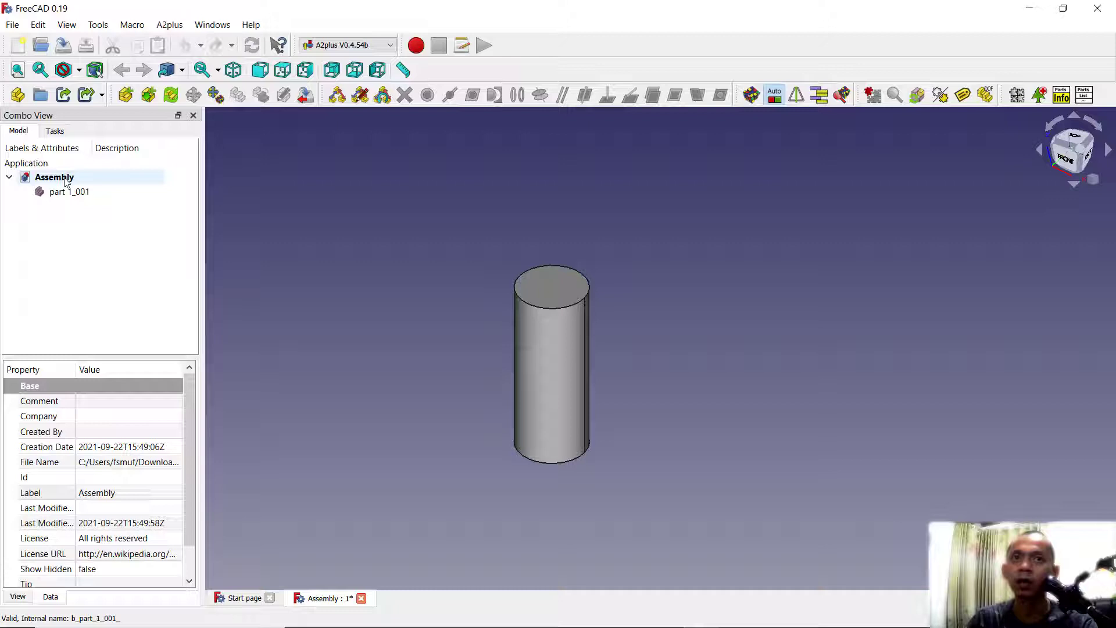
Step: Import the plate from part 2.FCStd into the assembly and place it to the right of the cylinder
left_click(125, 96)
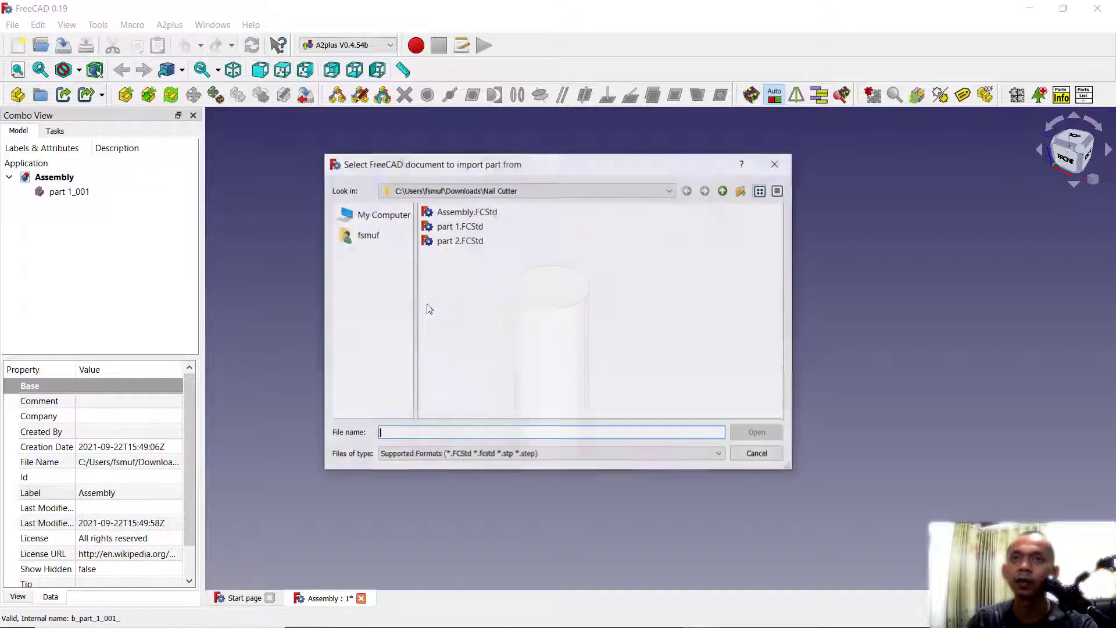
left_click(457, 245)
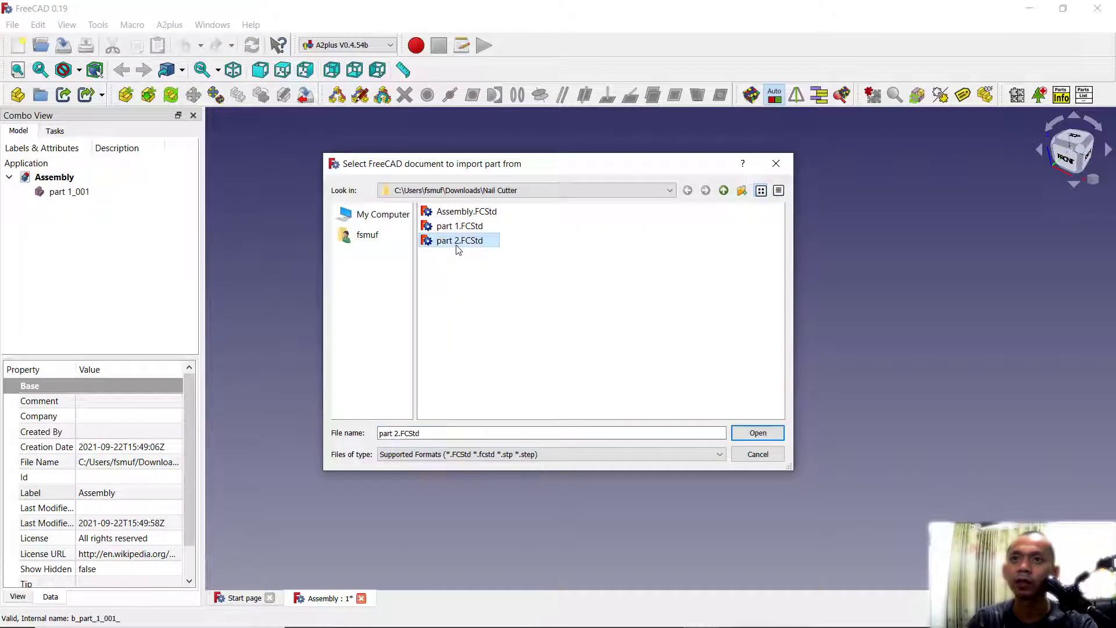
left_click(757, 433)
left_click(739, 393)
left_click(740, 393)
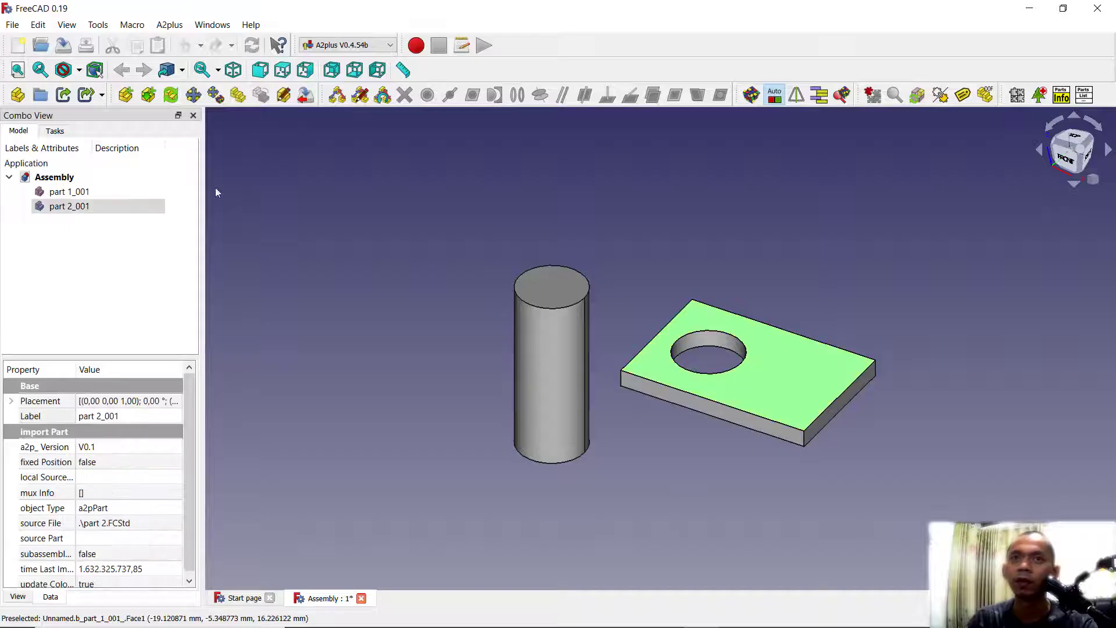
Step: Import a second plate from part 2.FCStd and place it to the left of the cylinder
left_click(125, 95)
left_click(437, 240)
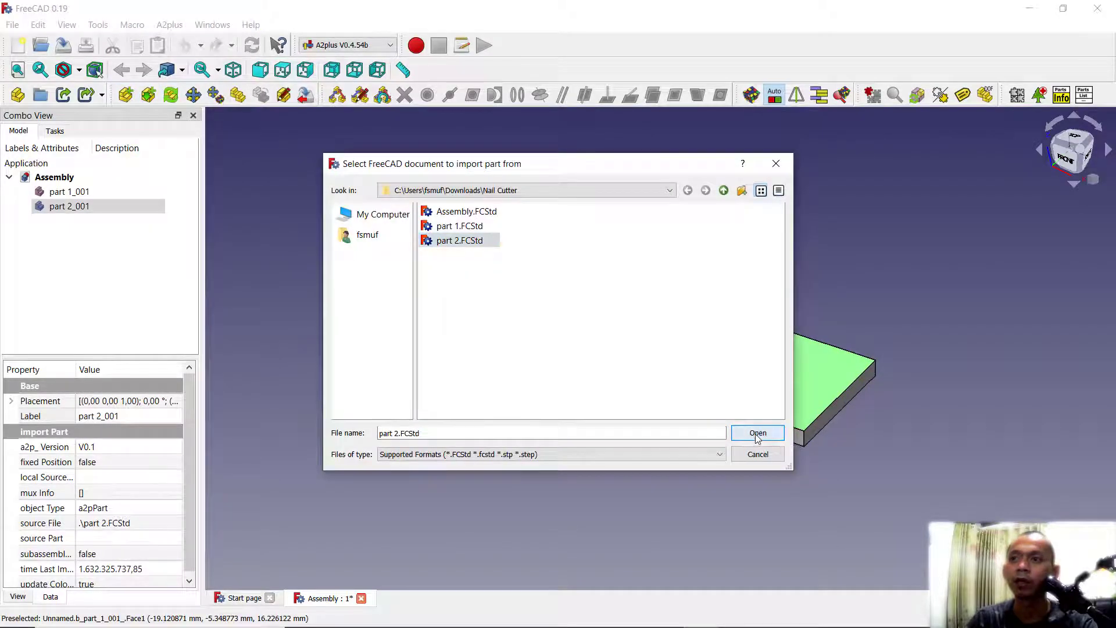
left_click(758, 433)
left_click(366, 391)
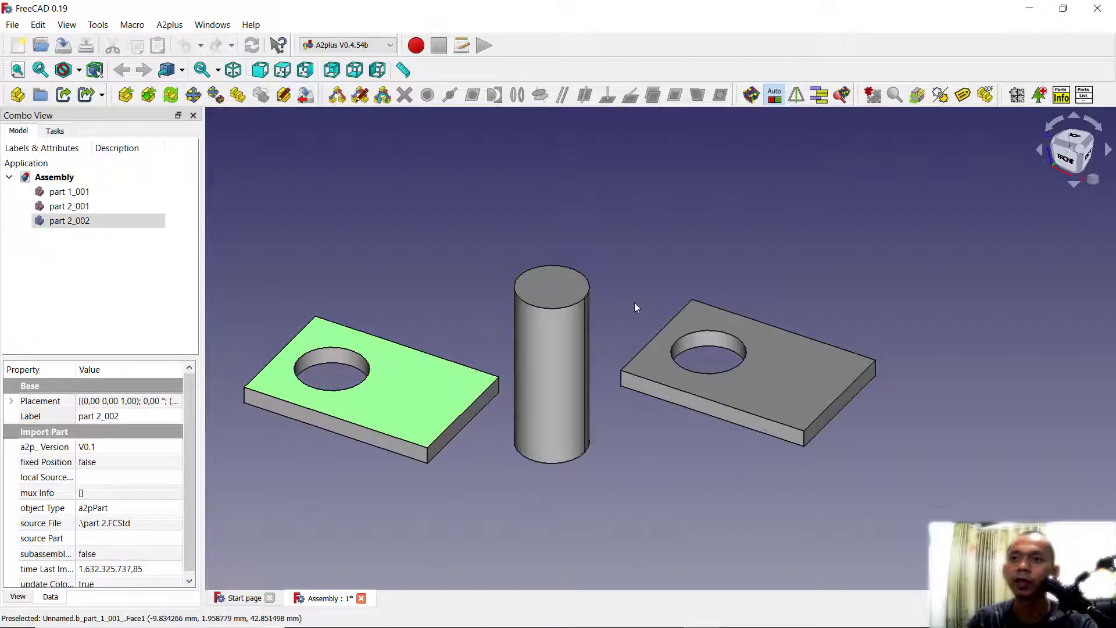
Step: Clear the plate selection and open the A2plus Constraint Tools, moving their dialog away from the cylinder
middle_click_drag(633, 302, 721, 259)
left_click(736, 219)
middle_click_drag(772, 219, 763, 233)
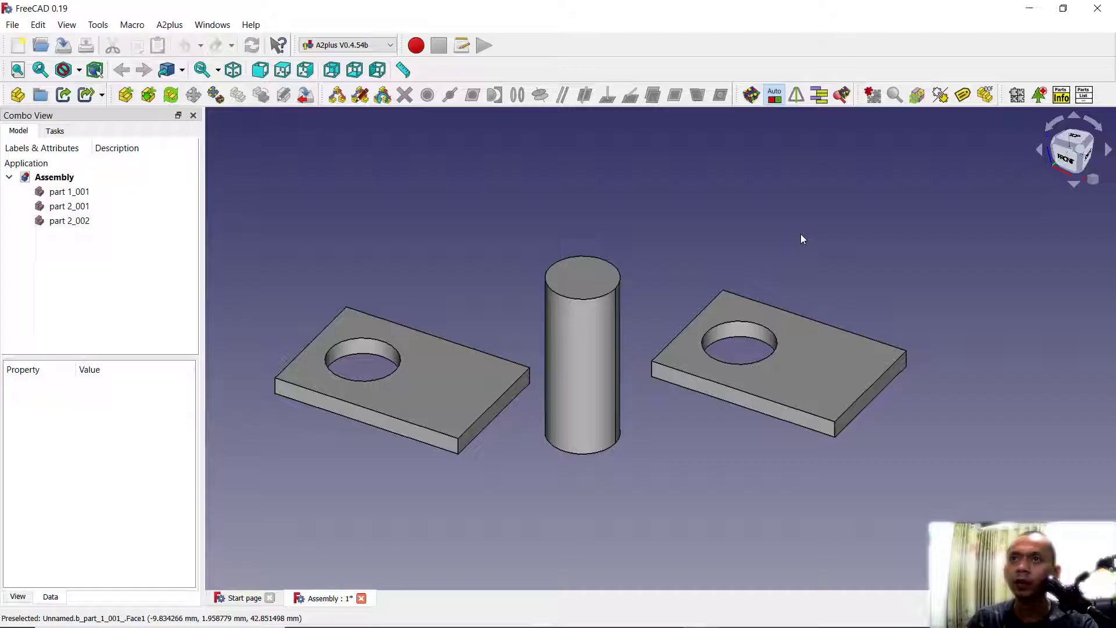
left_click(336, 95)
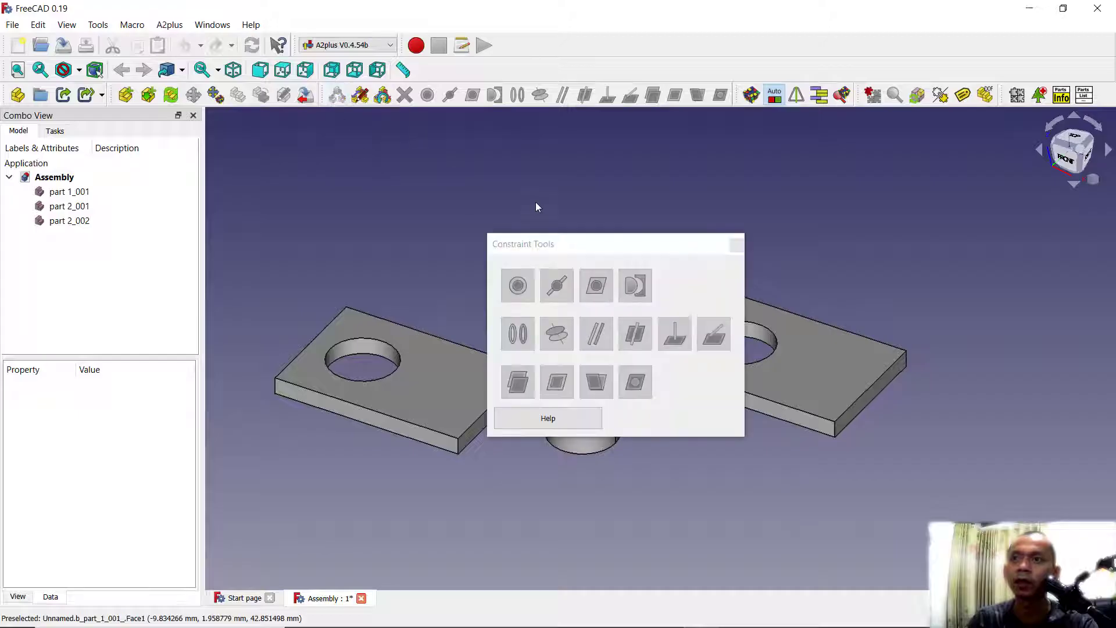
left_click_drag(545, 248, 888, 146)
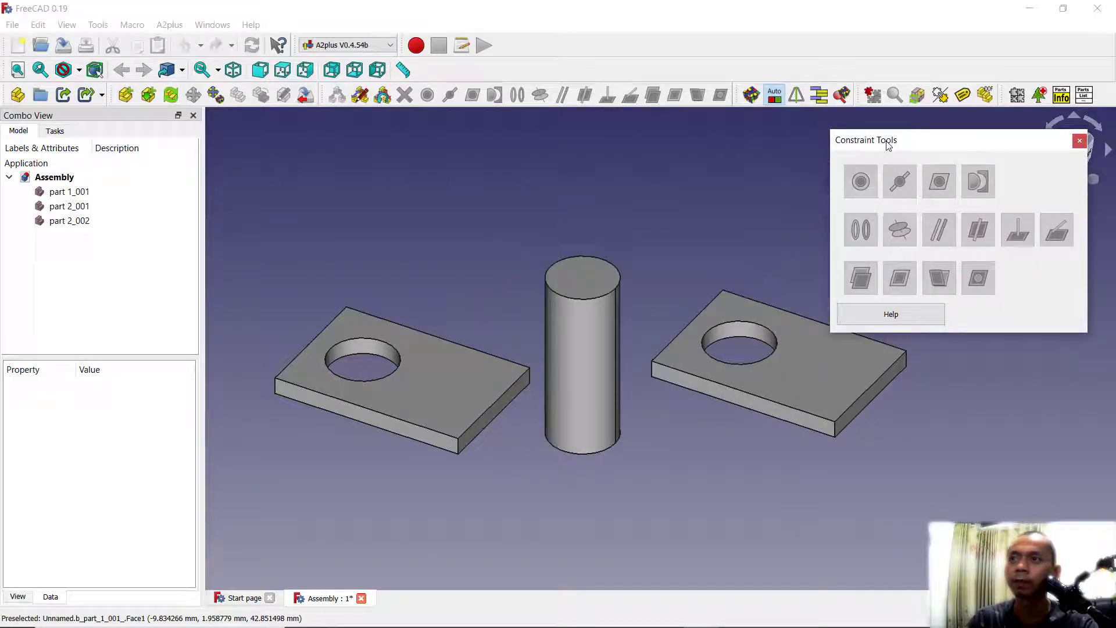
Step: Constrain the cylinder's outer face and the left plate's hole with an axis coincident constraint and accept it
mouse_move(690, 264)
middle_mouse_down()
mouse_move(642, 240)
mouse_move(695, 259)
middle_mouse_up()
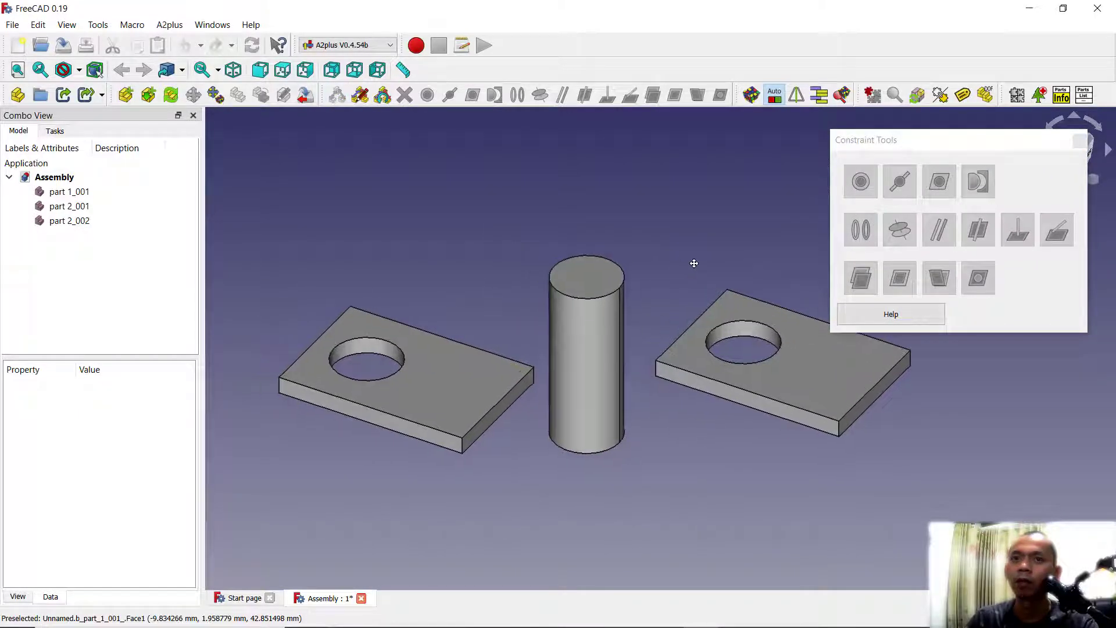
left_click(583, 355)
left_click(375, 350, "ctrl")
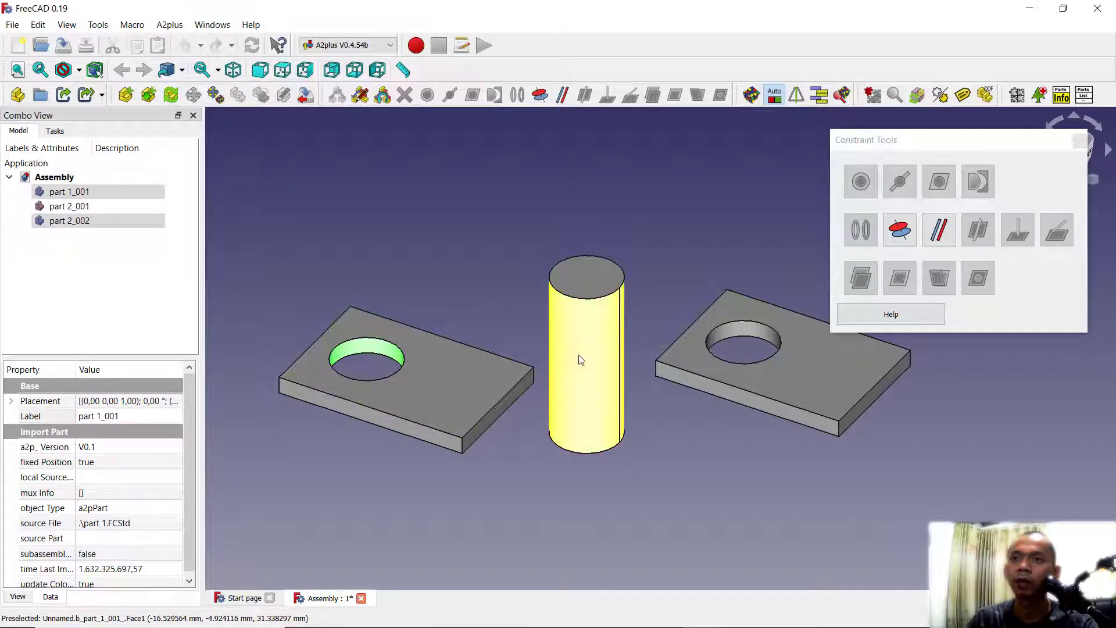
left_click(901, 230)
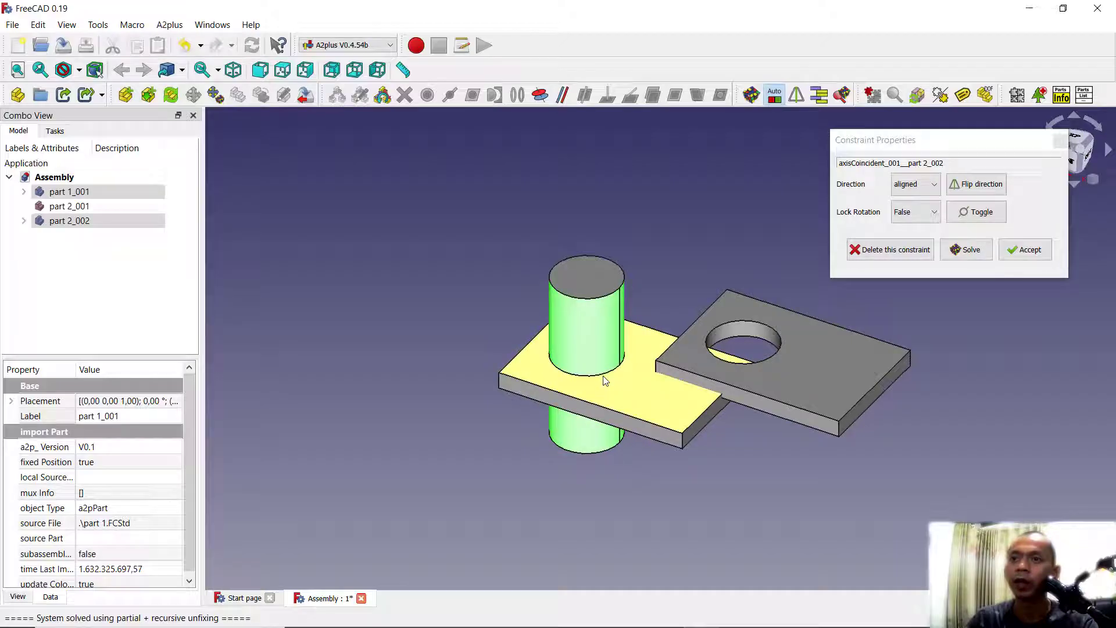
left_click(703, 456)
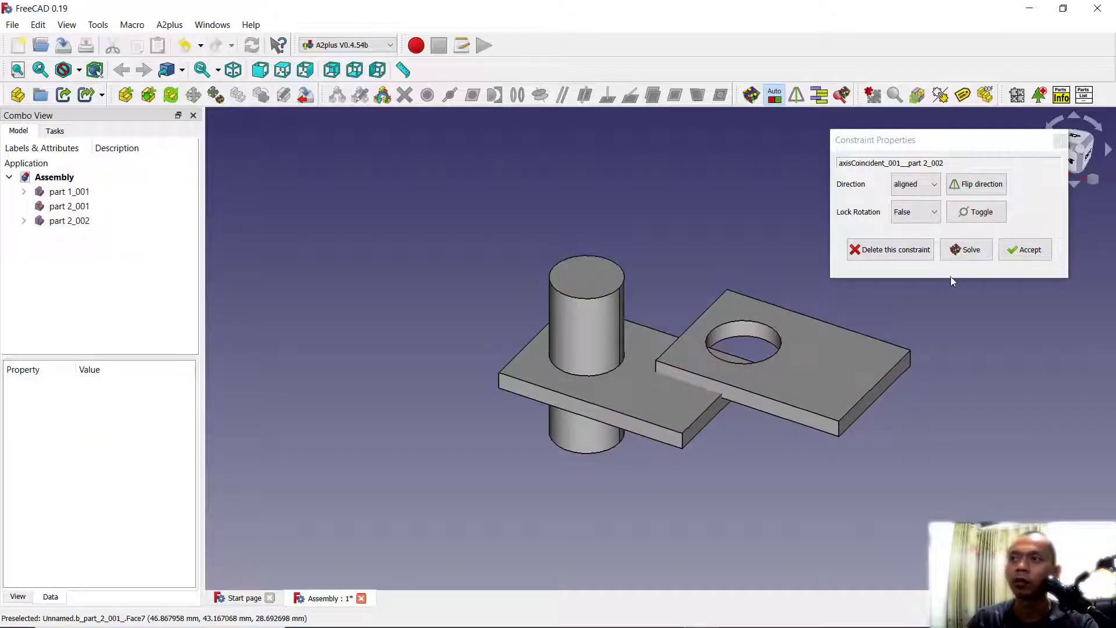
left_click(1024, 251)
Step: Add a plane coincident constraint between the underside of the plate on the cylinder and the cylinder's bottom face
middle_click_drag(730, 403, 710, 308)
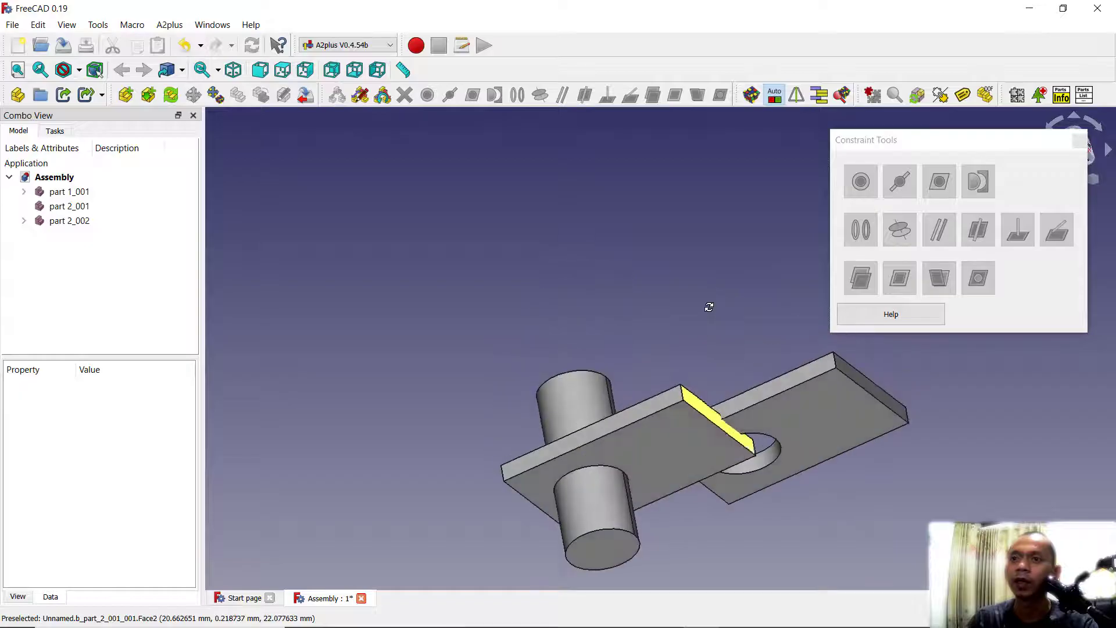
left_click(677, 455)
left_click(609, 550, "ctrl")
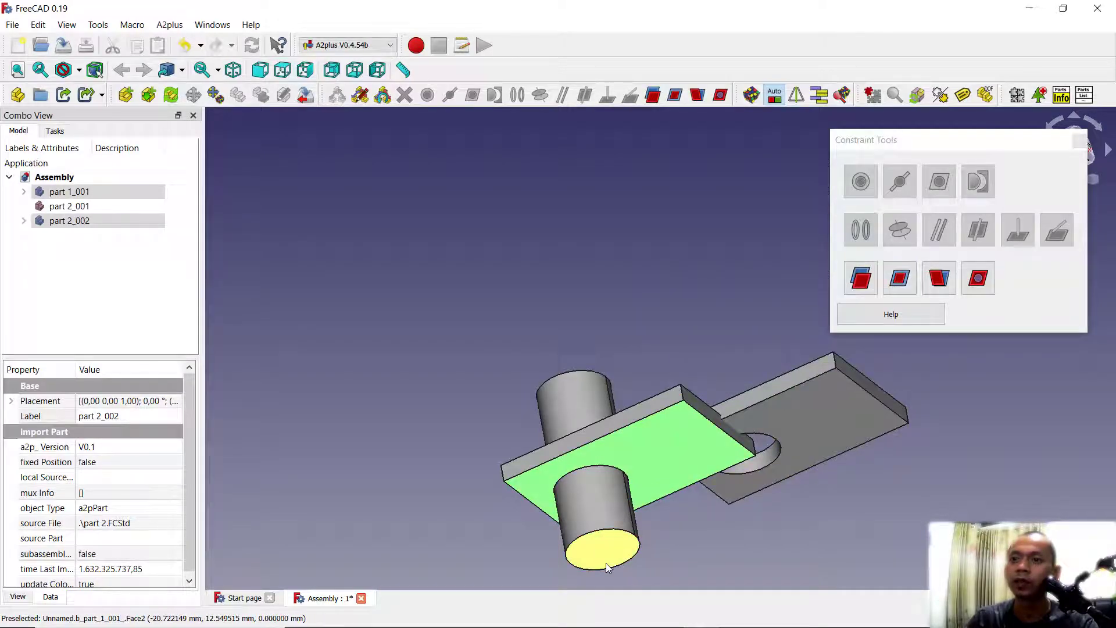
left_click(908, 280)
middle_click_drag(699, 424, 674, 511)
left_click(782, 478)
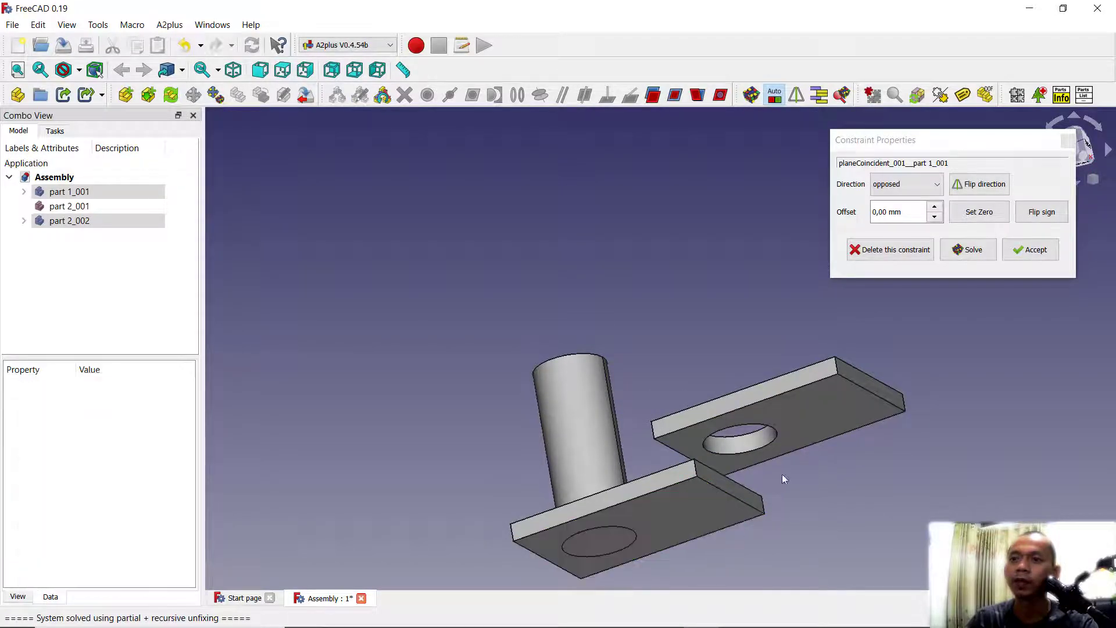
middle_click_drag(782, 478, 725, 456)
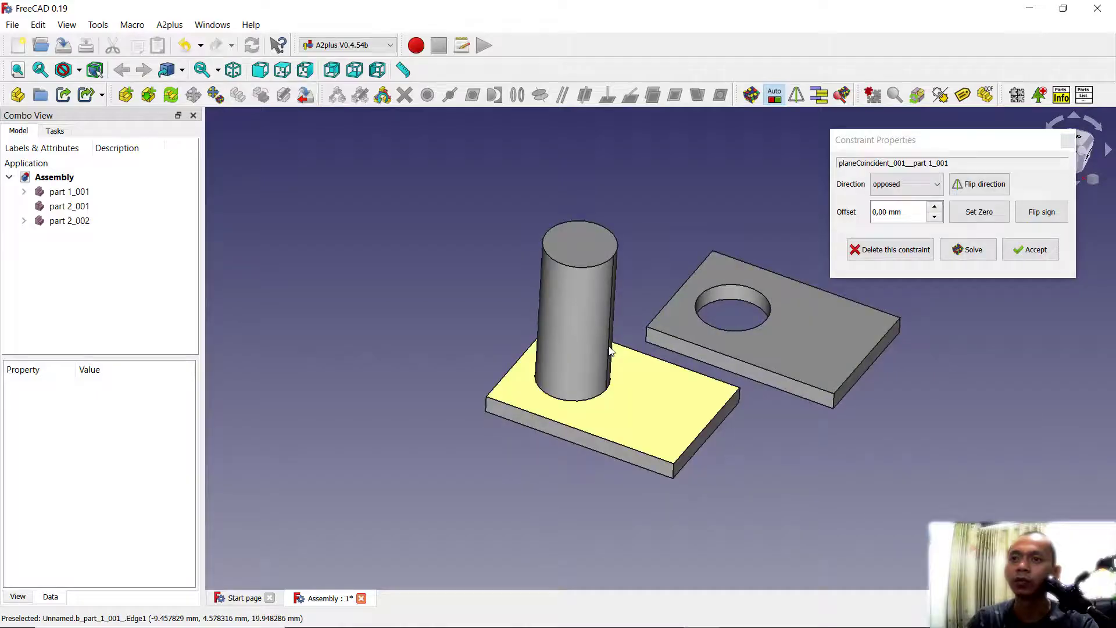
middle_click_drag(721, 401, 673, 349)
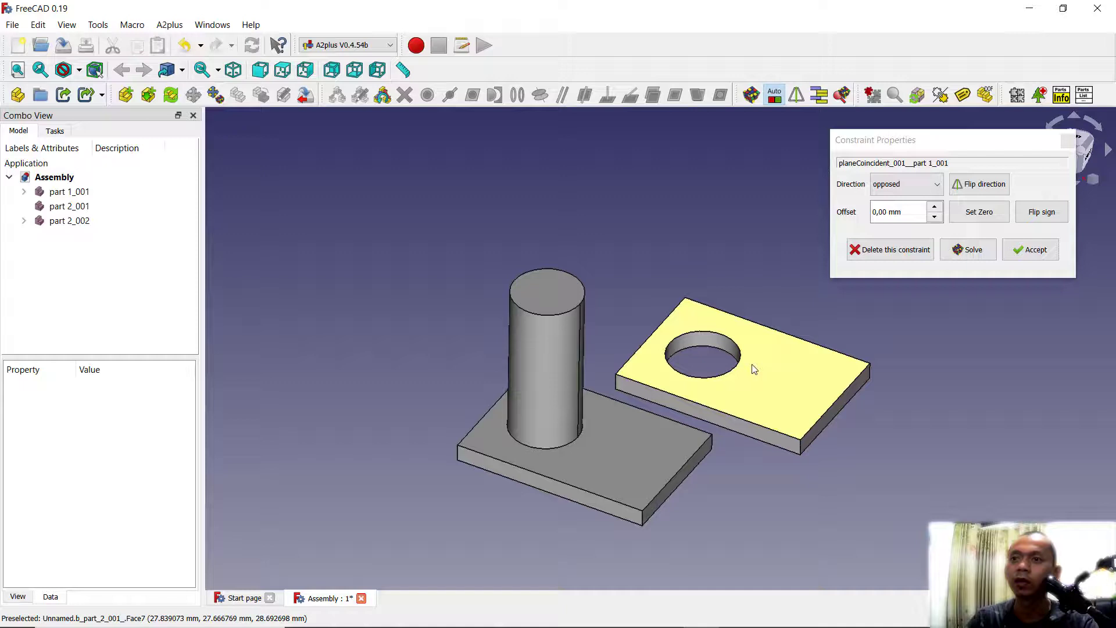
Step: Rotate the unconstrained plate part 2_001 by 90° about its vertical axis using Transform
left_click(100, 223)
left_click(79, 208)
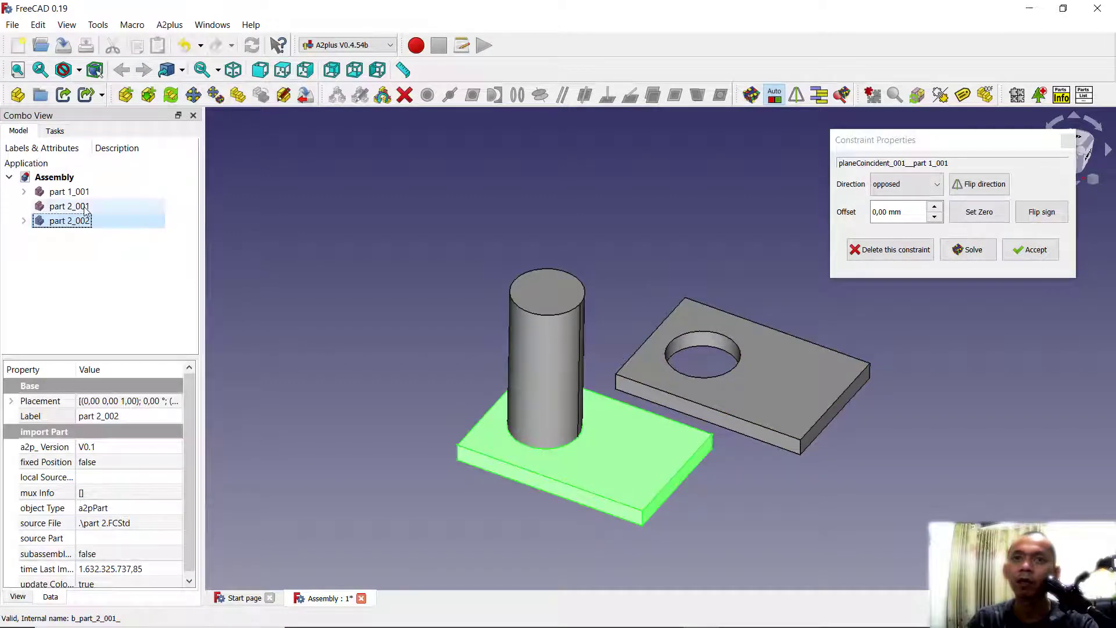
right_click(79, 211)
left_click(119, 220)
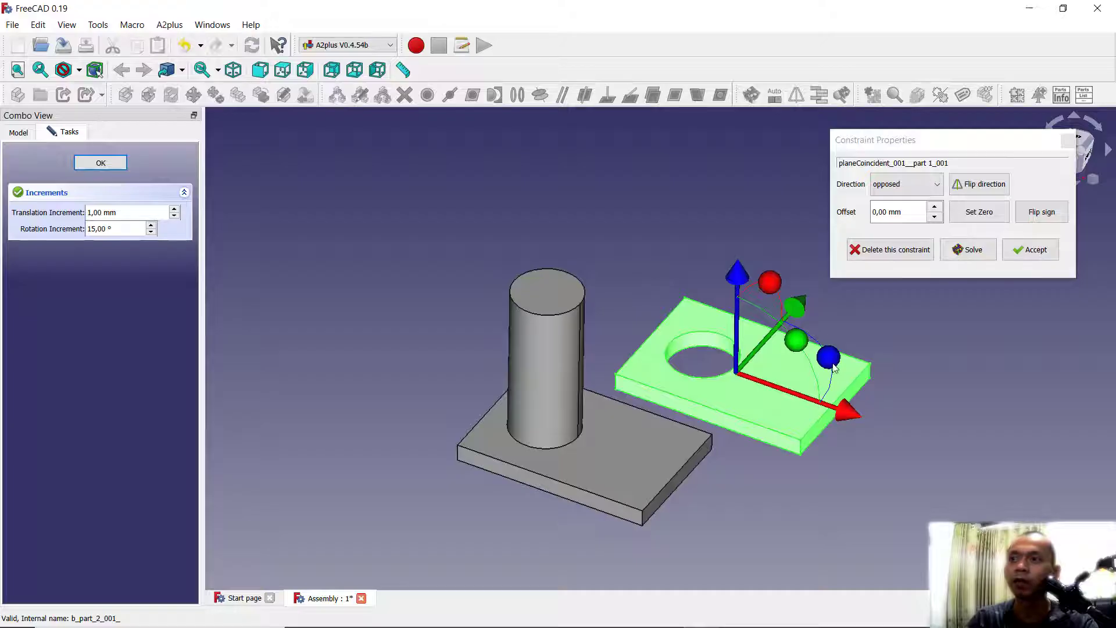
left_click_drag(833, 367, 708, 315)
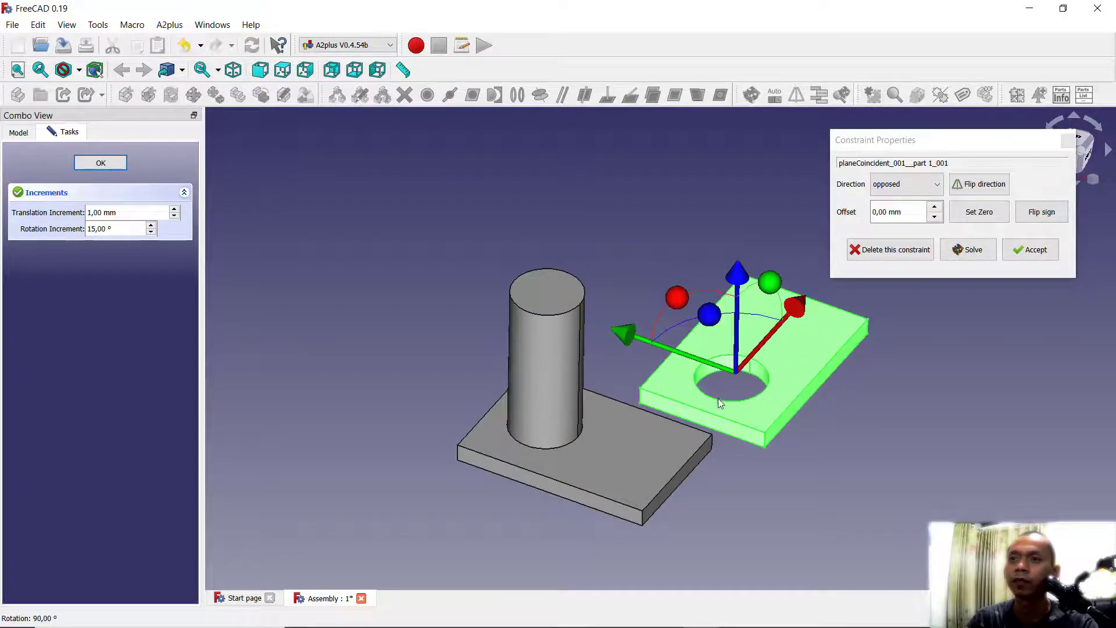
left_click(79, 163)
Step: Accept the pending plane constraint, and make the rotated plate's hole axis coincident with the cylinder
left_click(733, 372)
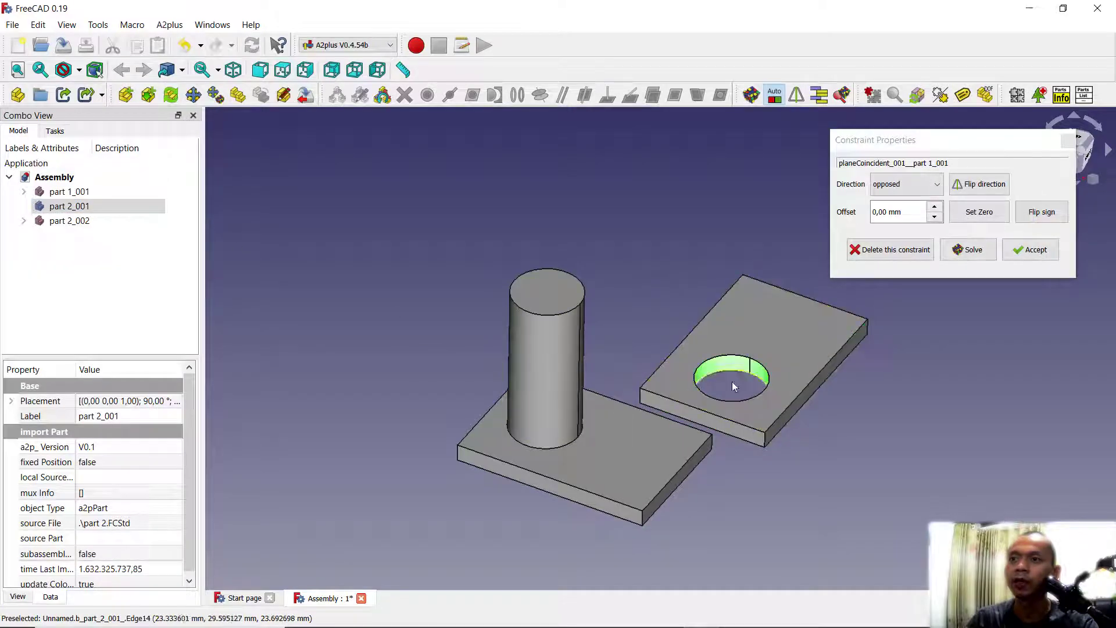
left_click(543, 361, "ctrl")
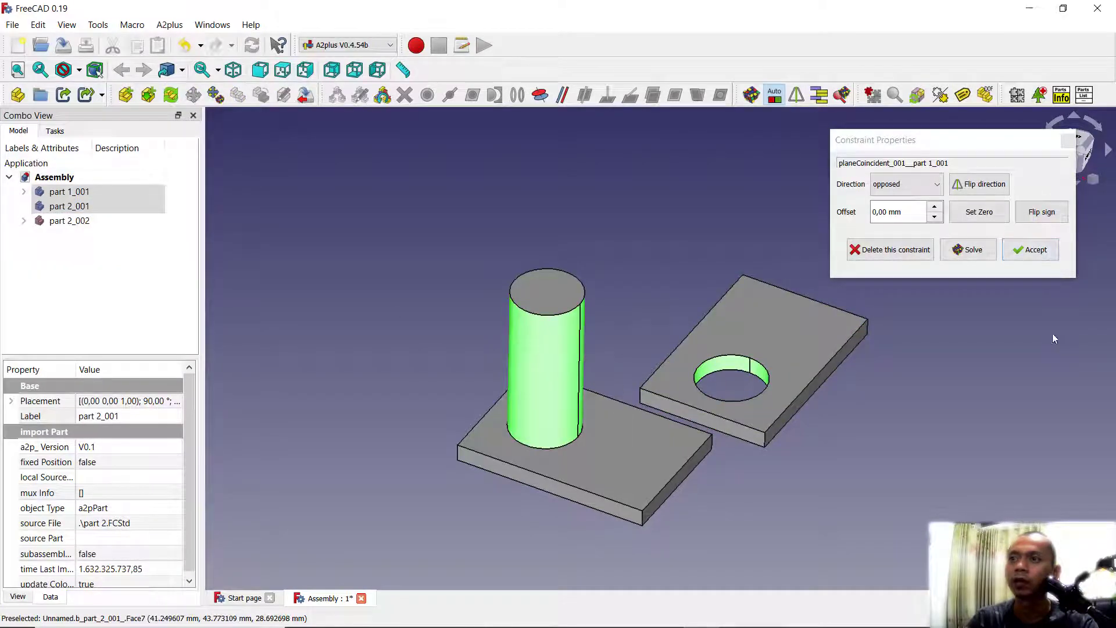
left_click(1033, 250)
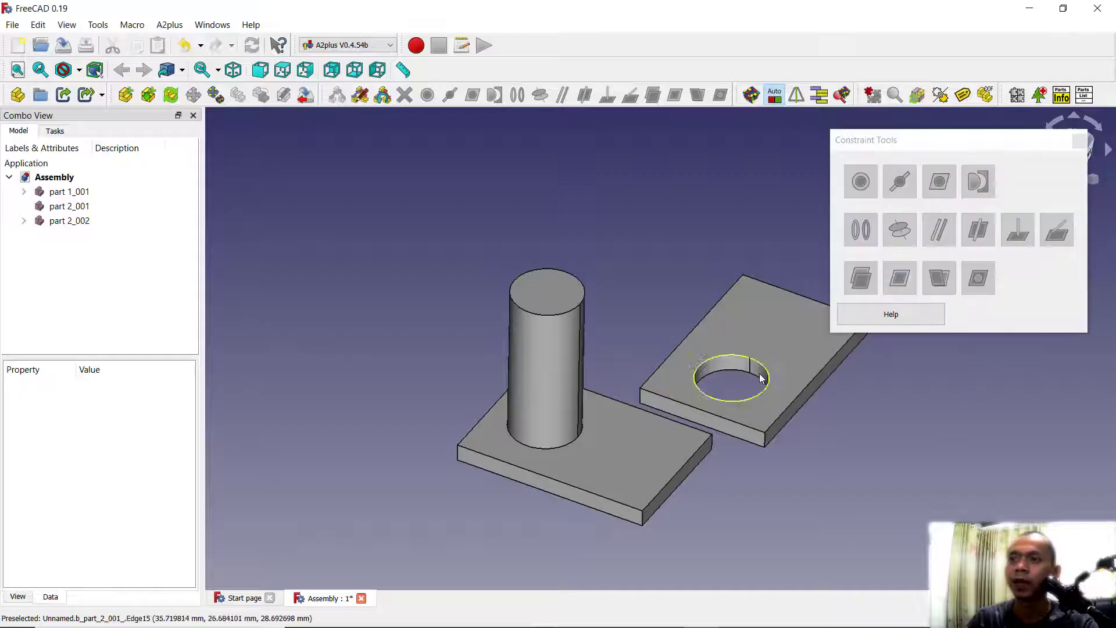
left_click(734, 366)
left_click(553, 351, "ctrl")
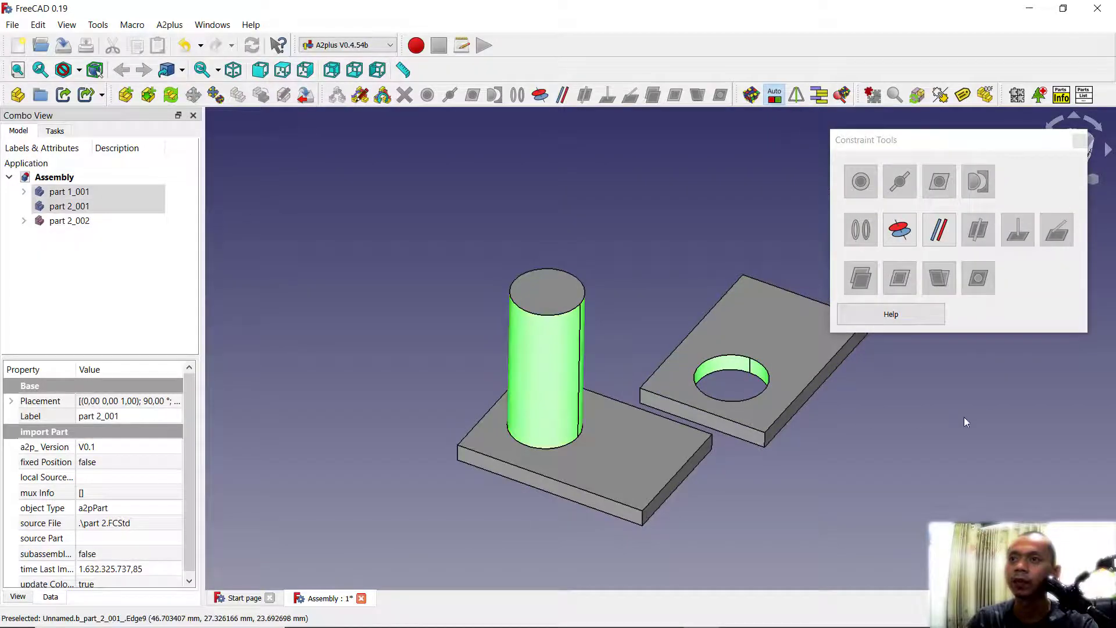
left_click(900, 230)
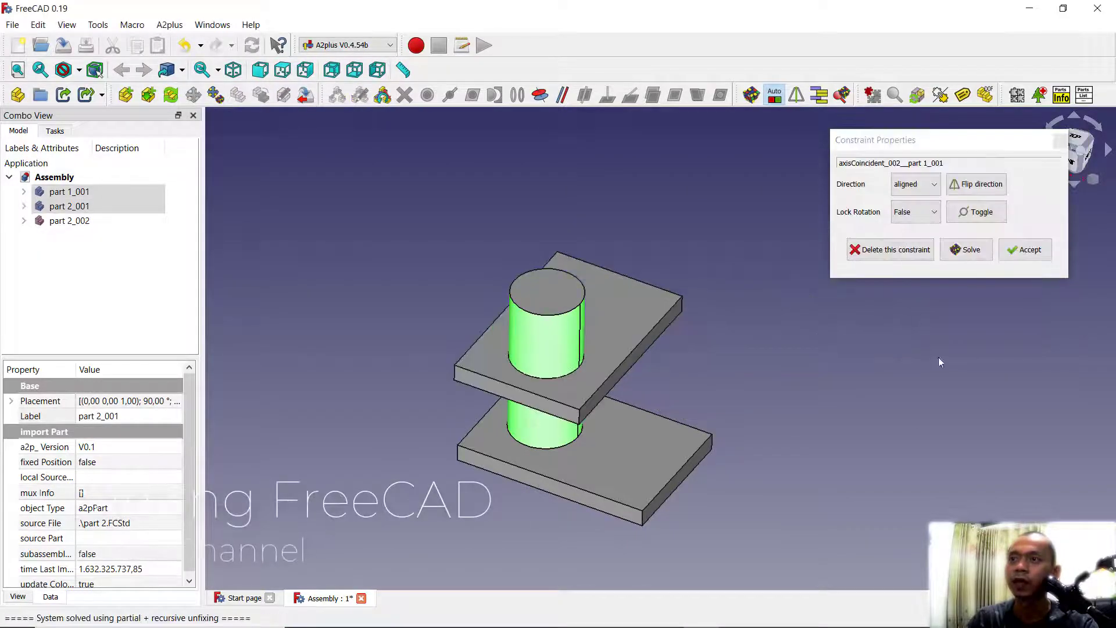
left_click(1030, 250)
Step: Make the rotated plate's top face plane coincident with the cylinder's top face, accept it, and close the Constraint Tools
left_click(559, 295)
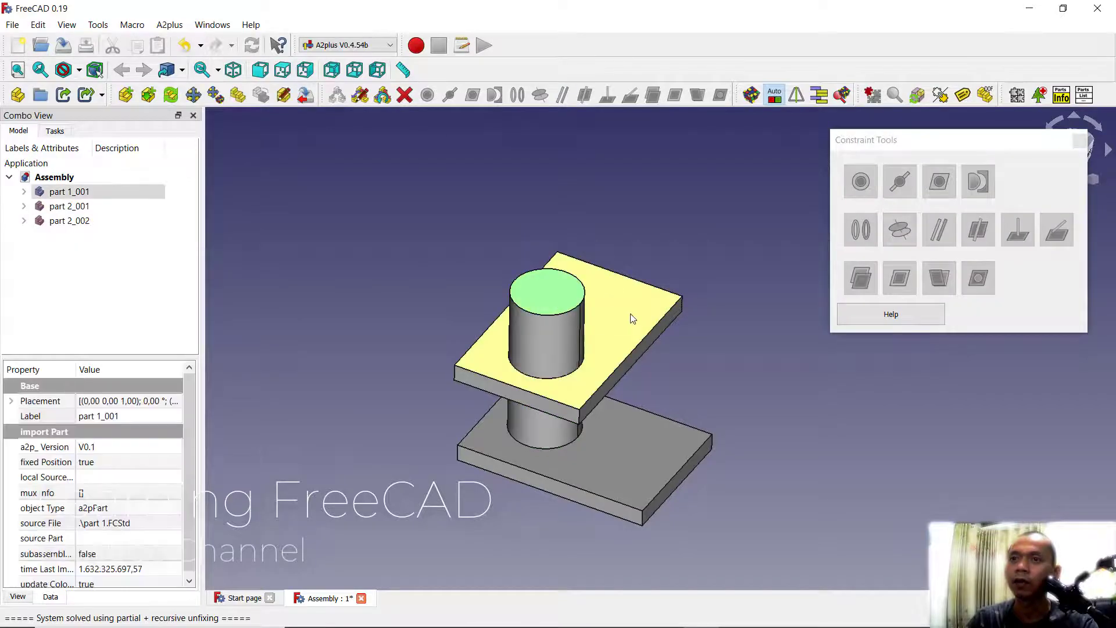
left_click(639, 319, "ctrl")
left_click(903, 276)
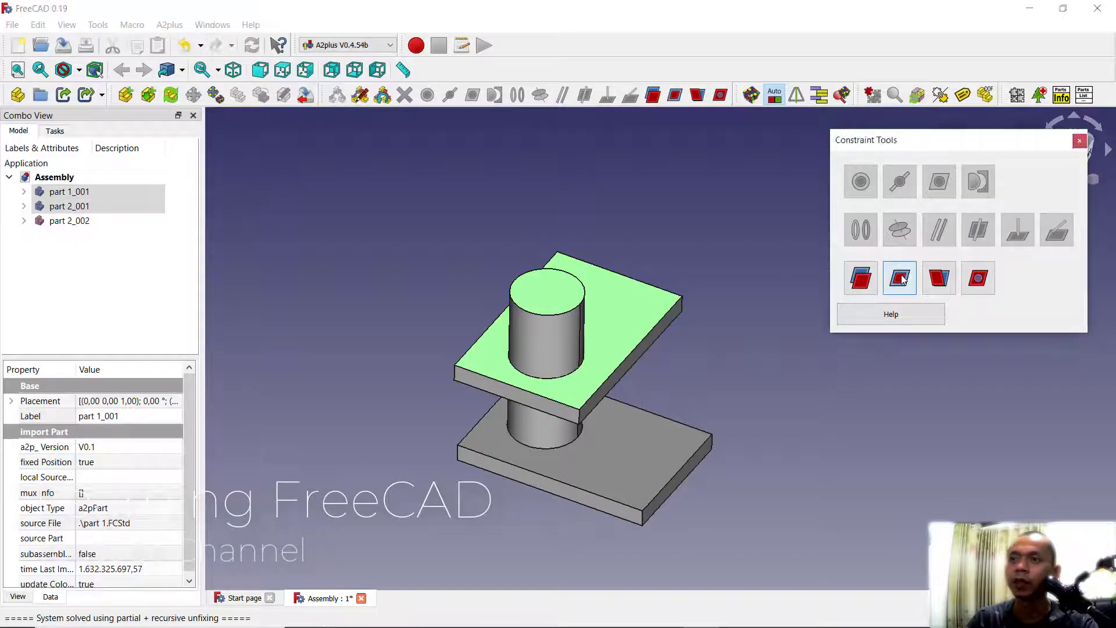
middle_click_drag(653, 316, 690, 302)
left_click(691, 302)
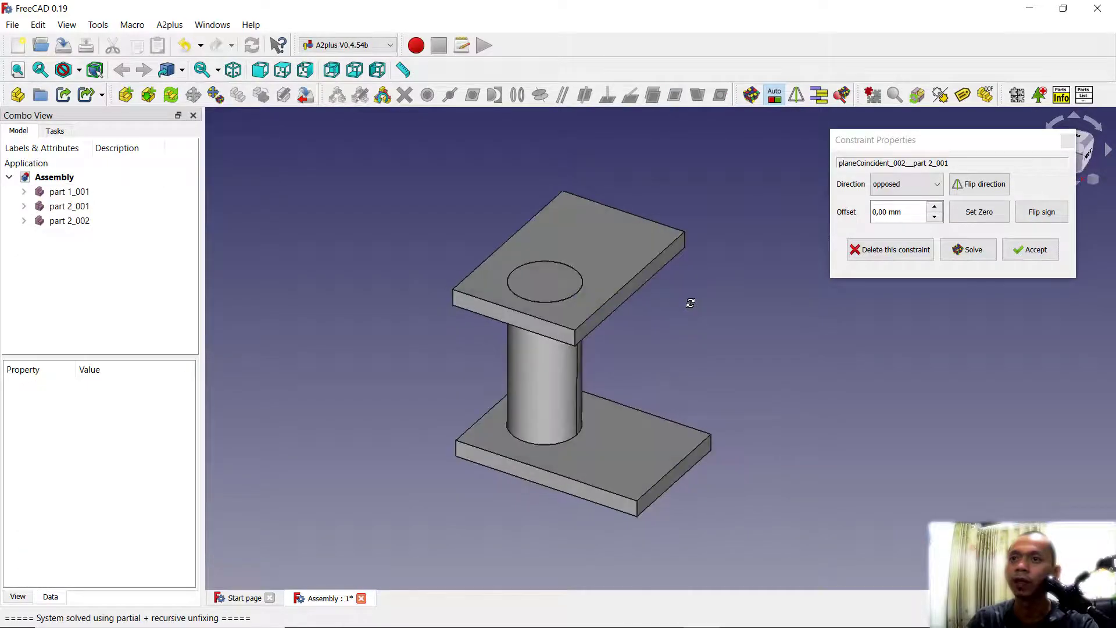
left_click(1030, 250)
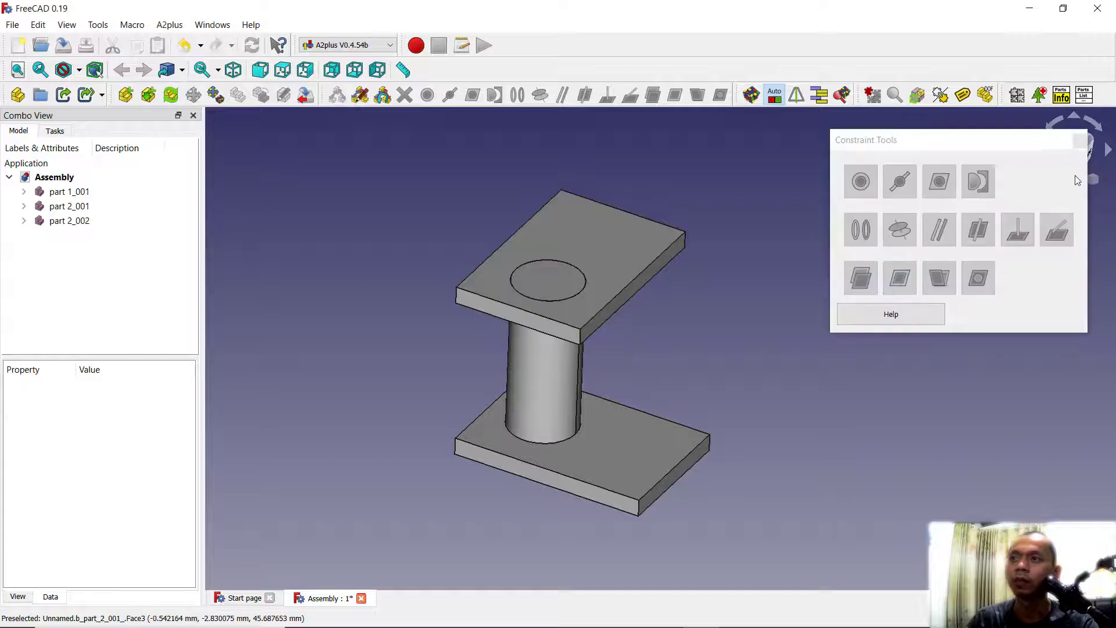
left_click(1079, 140)
middle_click_drag(680, 368, 743, 377)
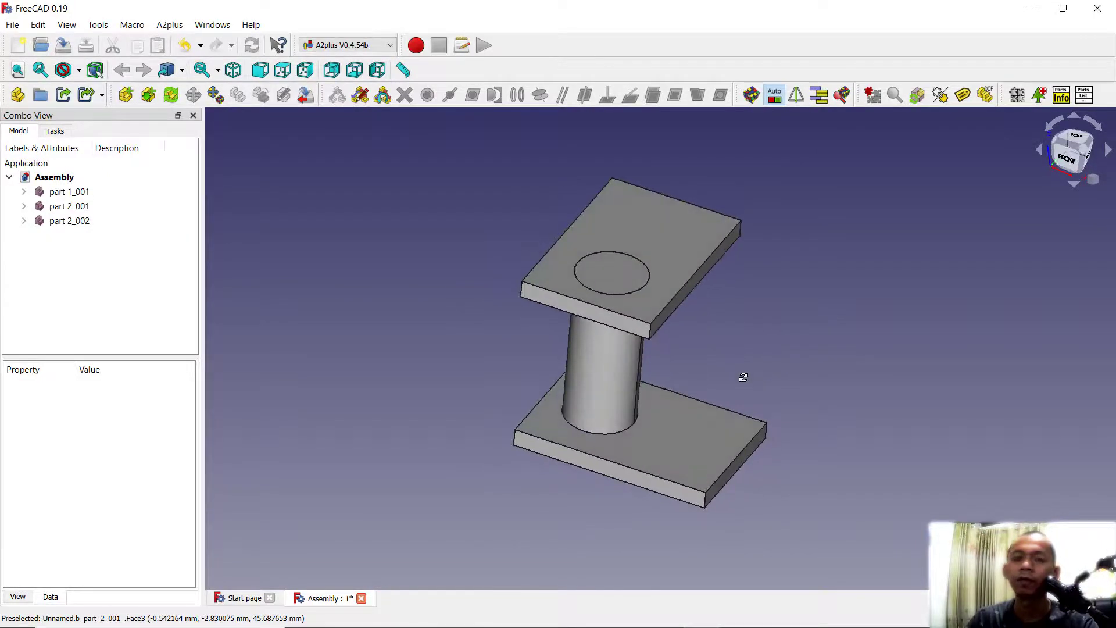